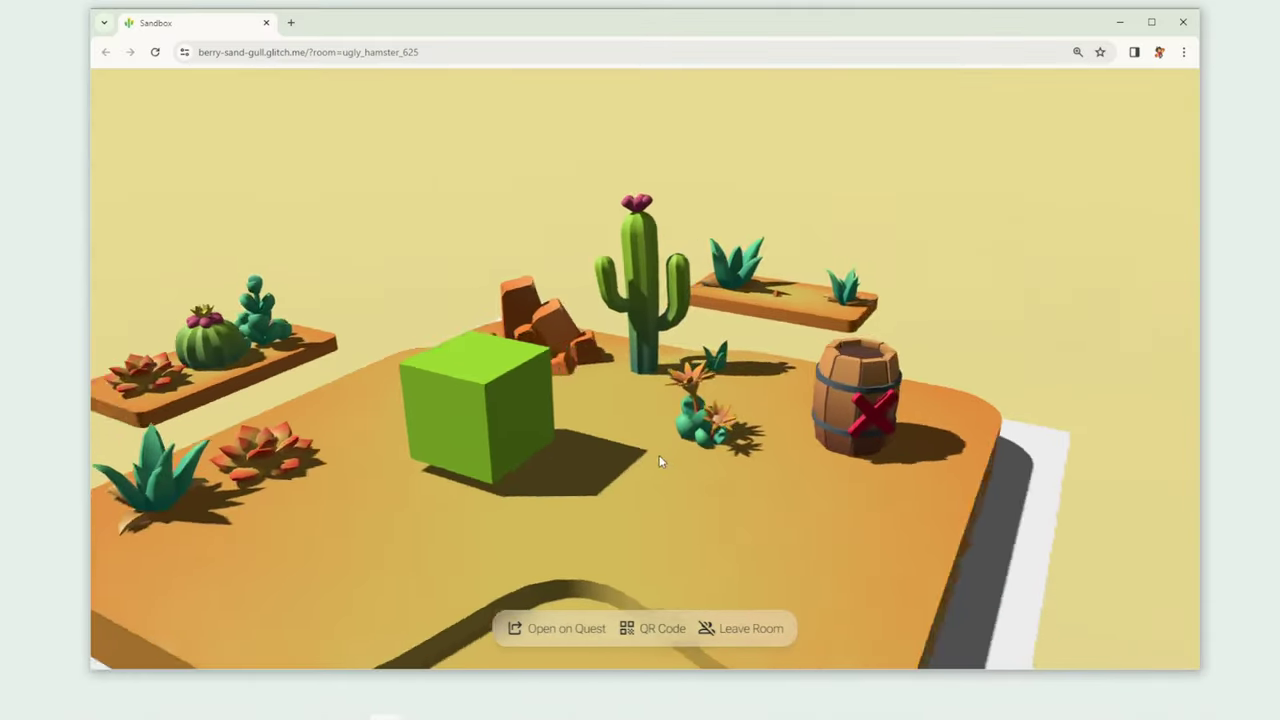
Drag the green cube across the sandbox floor, then scroll down through the needle.tools feature sections
left_click_drag(534, 406, 606, 534)
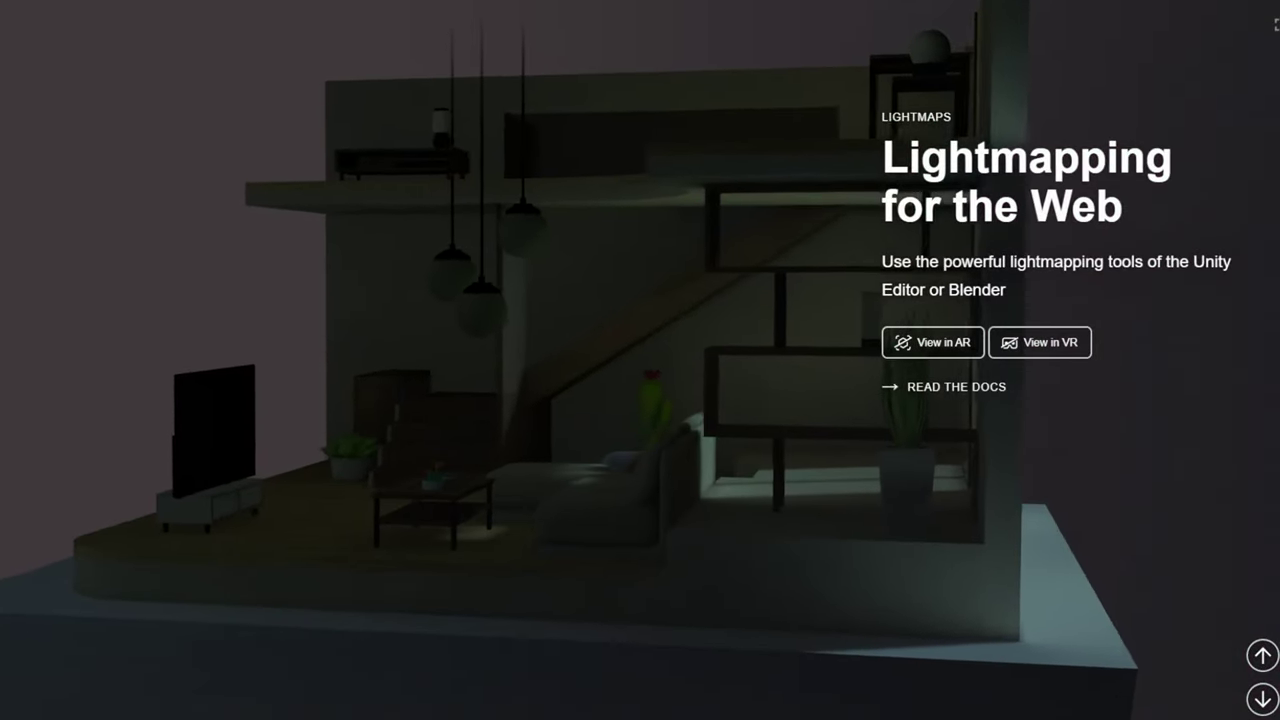
scroll(640, 360, "down", 3)
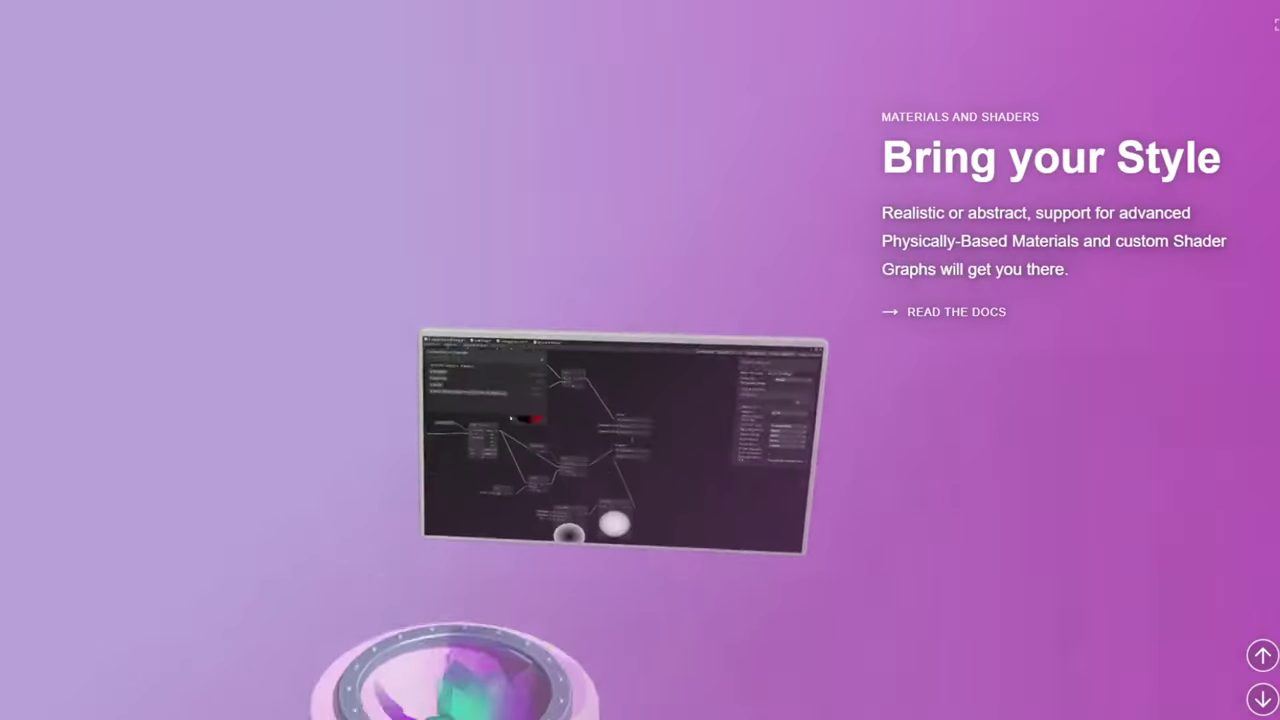
scroll(652, 215, "down", 3)
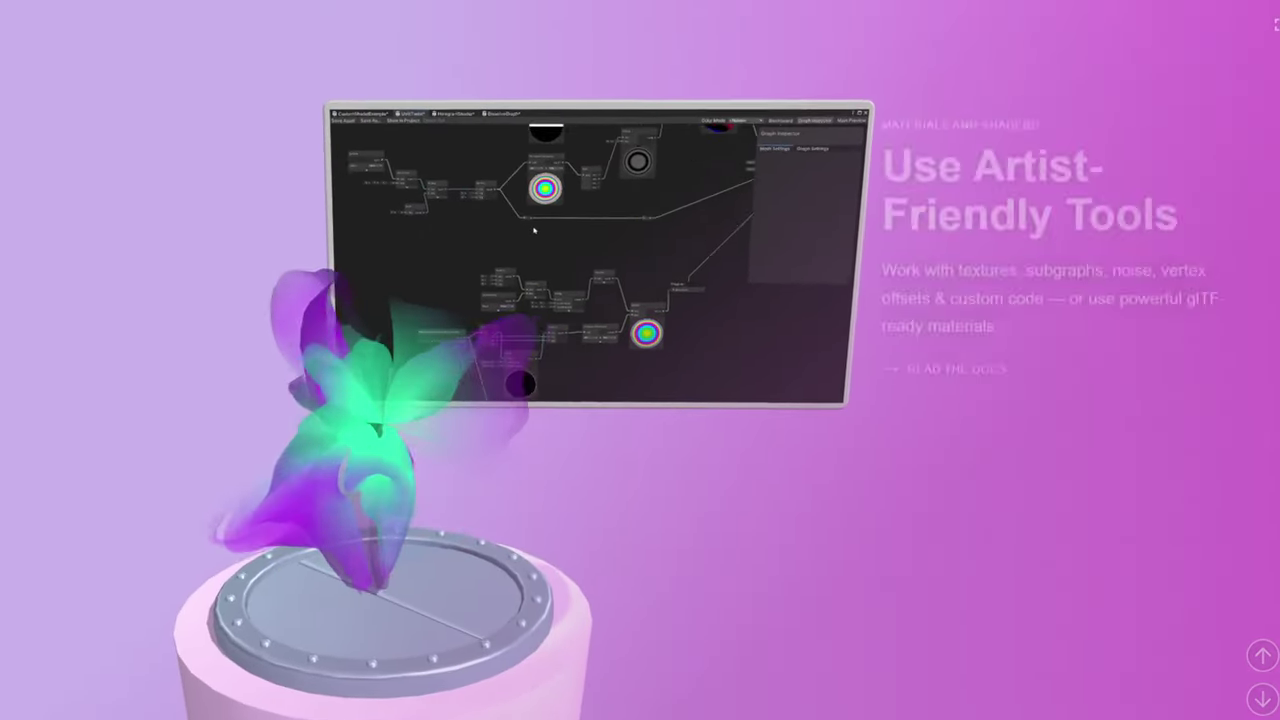
scroll(652, 215, "down", 3)
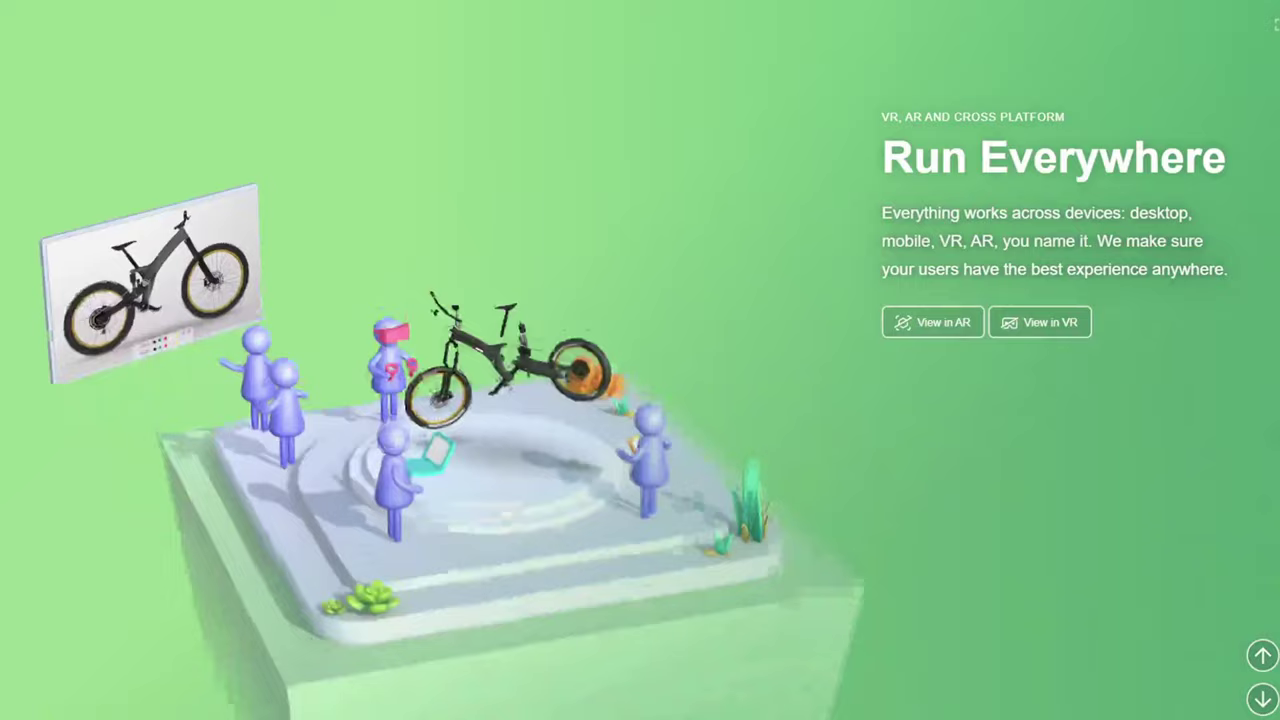
scroll(640, 360, "down", 3)
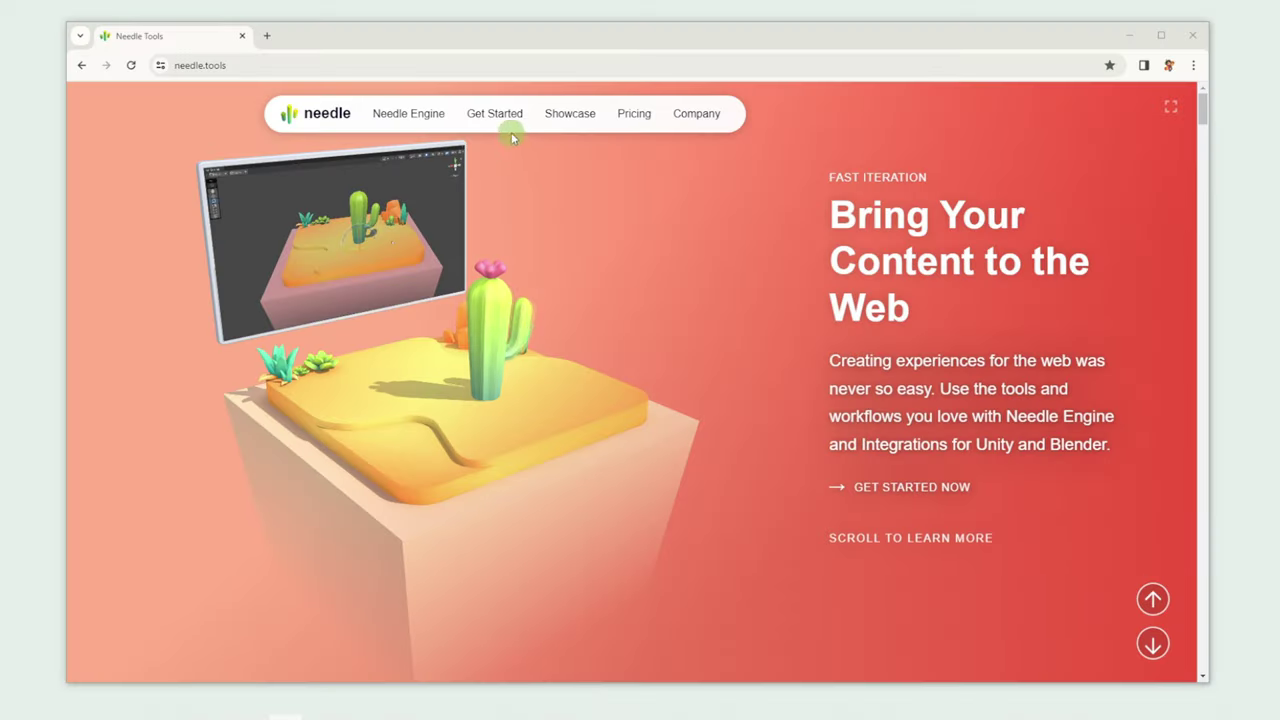
Open the Quickstart page from the Get Started menu of the Needle Engine documentation
mouse_move(510, 125)
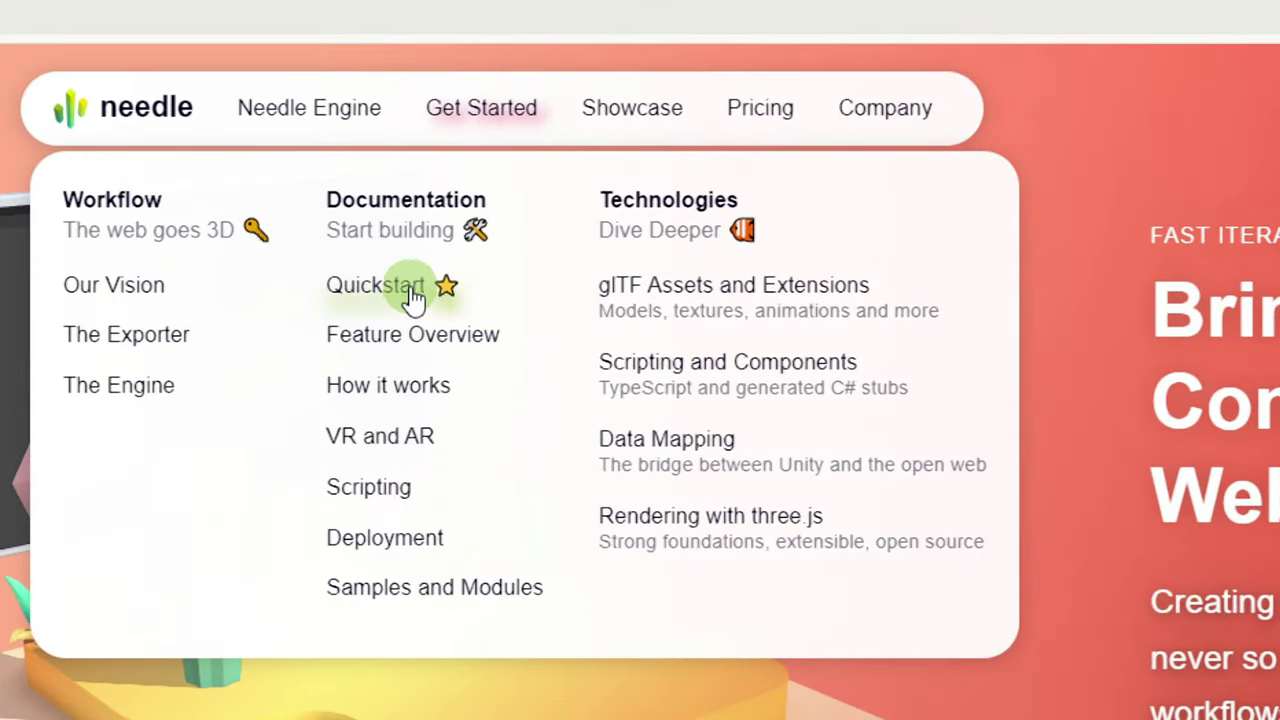
left_click(410, 292)
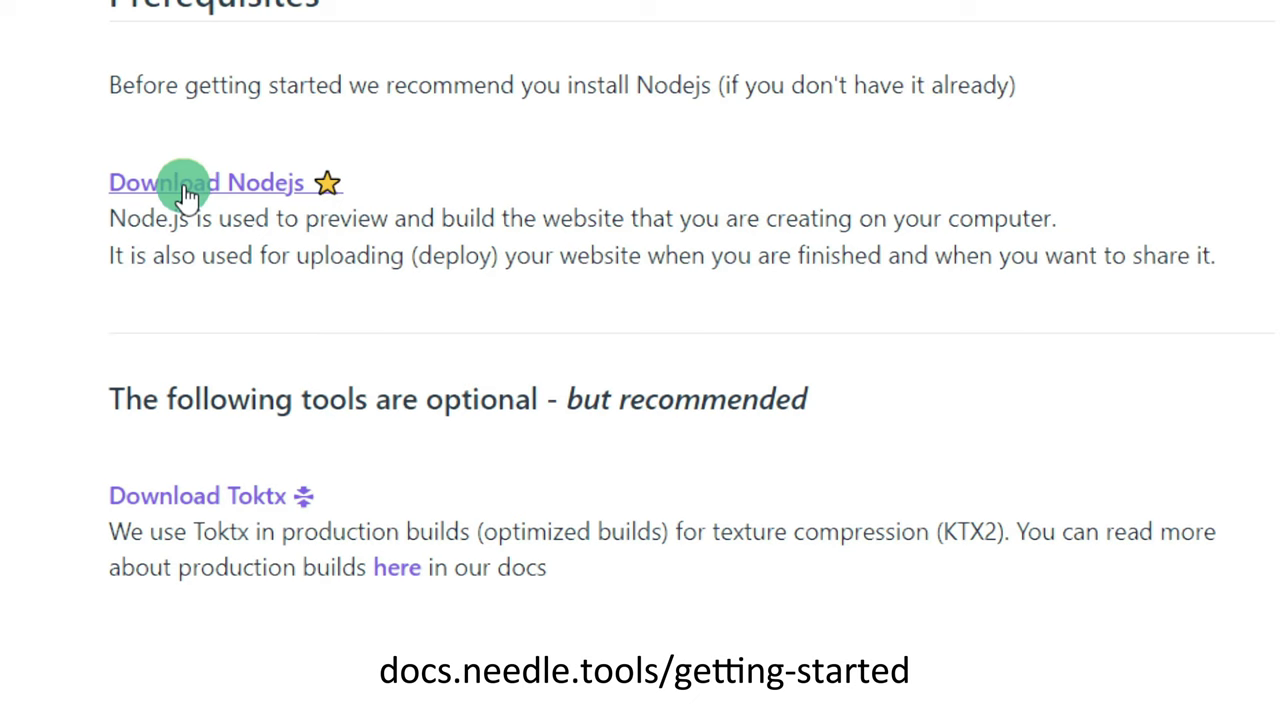
scroll(1033, 362, "down", 3)
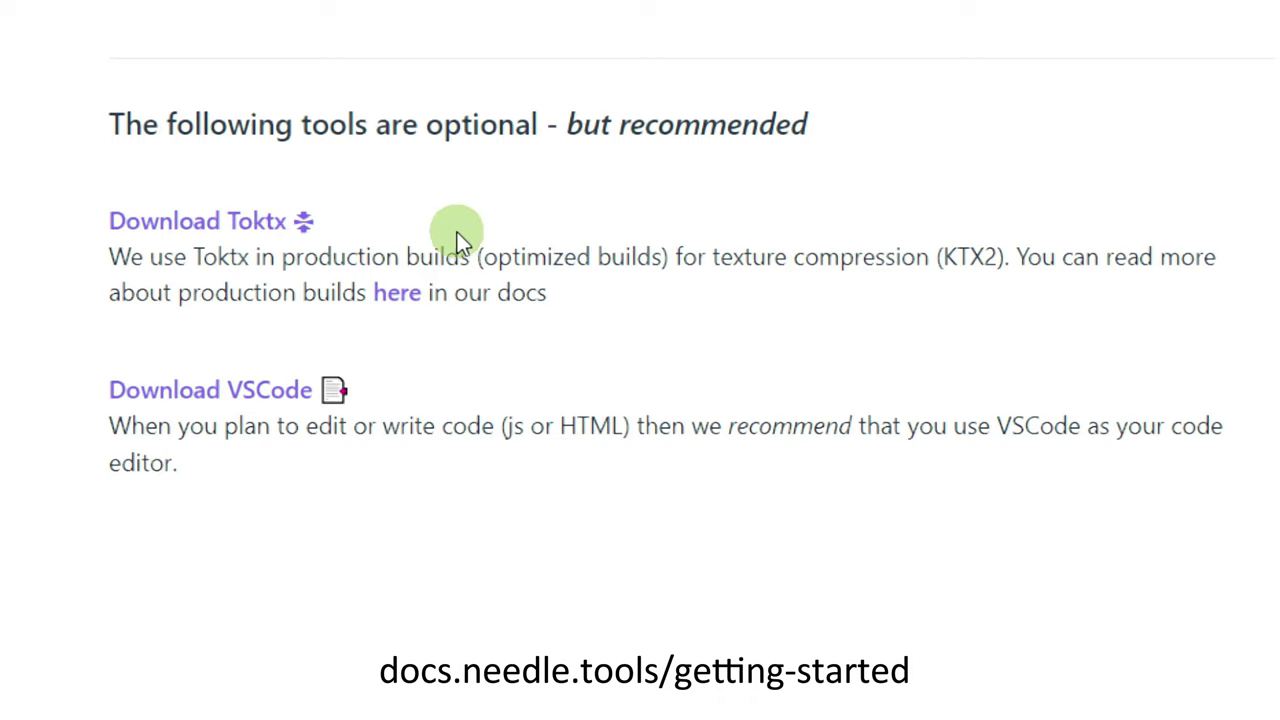
Download Toktx and VSCode, then scroll down to the Needle Engine with Unity section
left_click(258, 245)
left_click(262, 398)
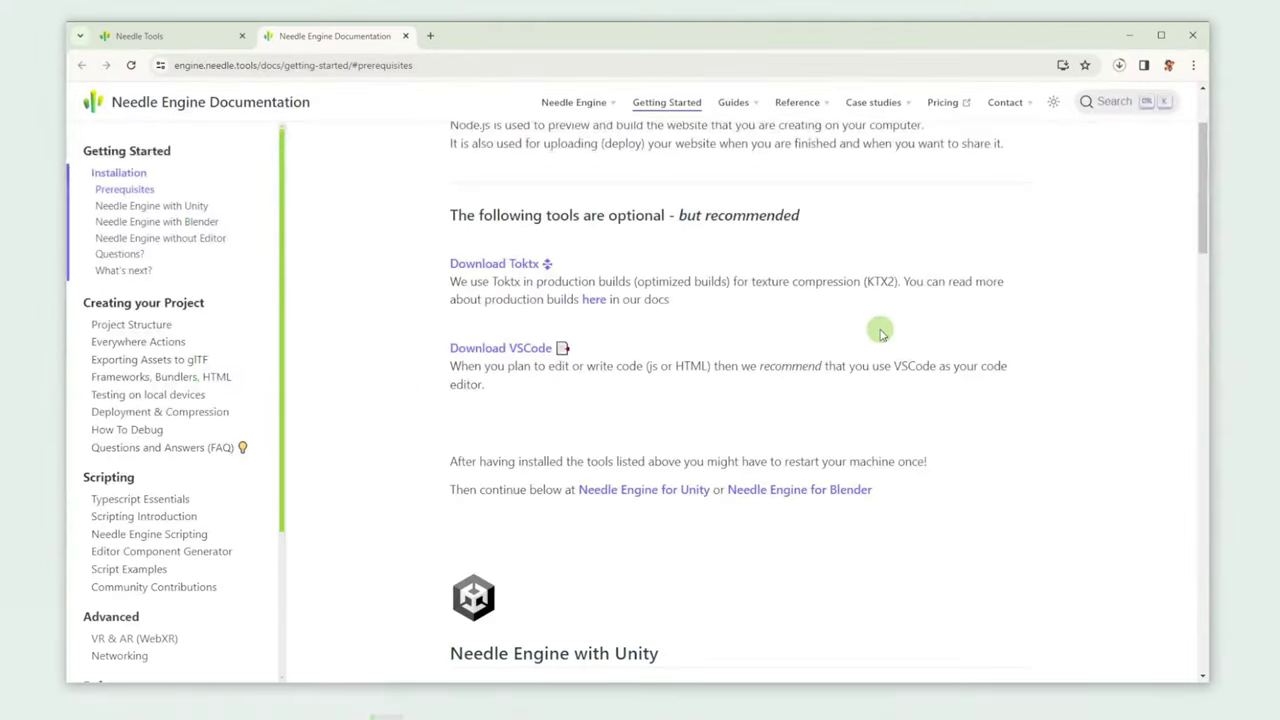
scroll(1240, 455, "down", 2)
scroll(1013, 392, "down", 3)
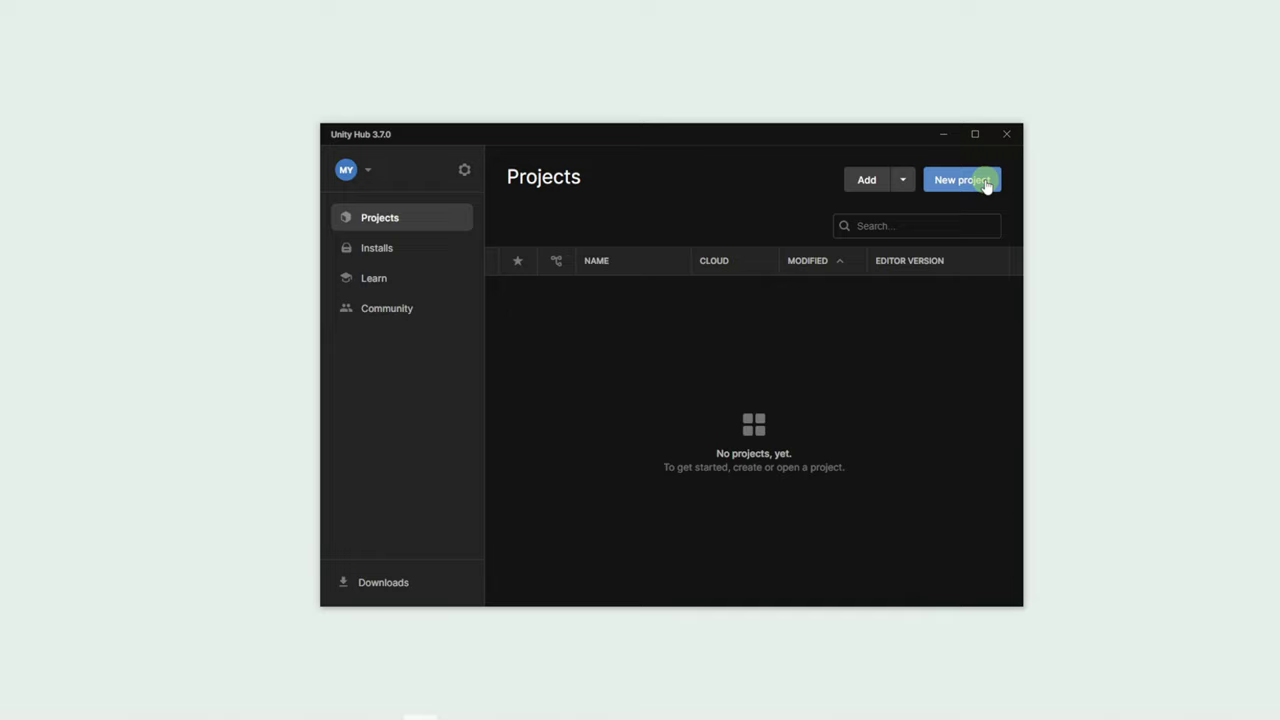
Create a new 3D (Core) project in Unity Hub named MyFirstNeedleProject
left_click(986, 183)
left_click(651, 329)
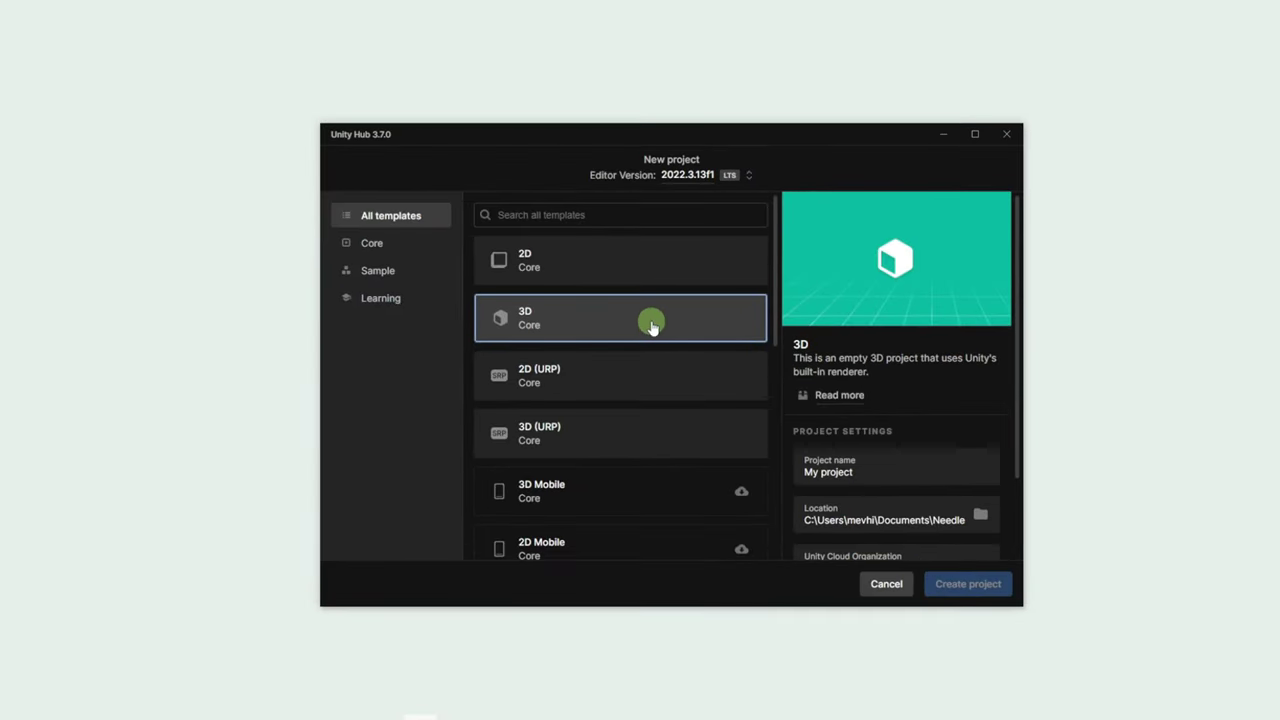
left_click(1084, 632)
type("MyFirstNeedleP")
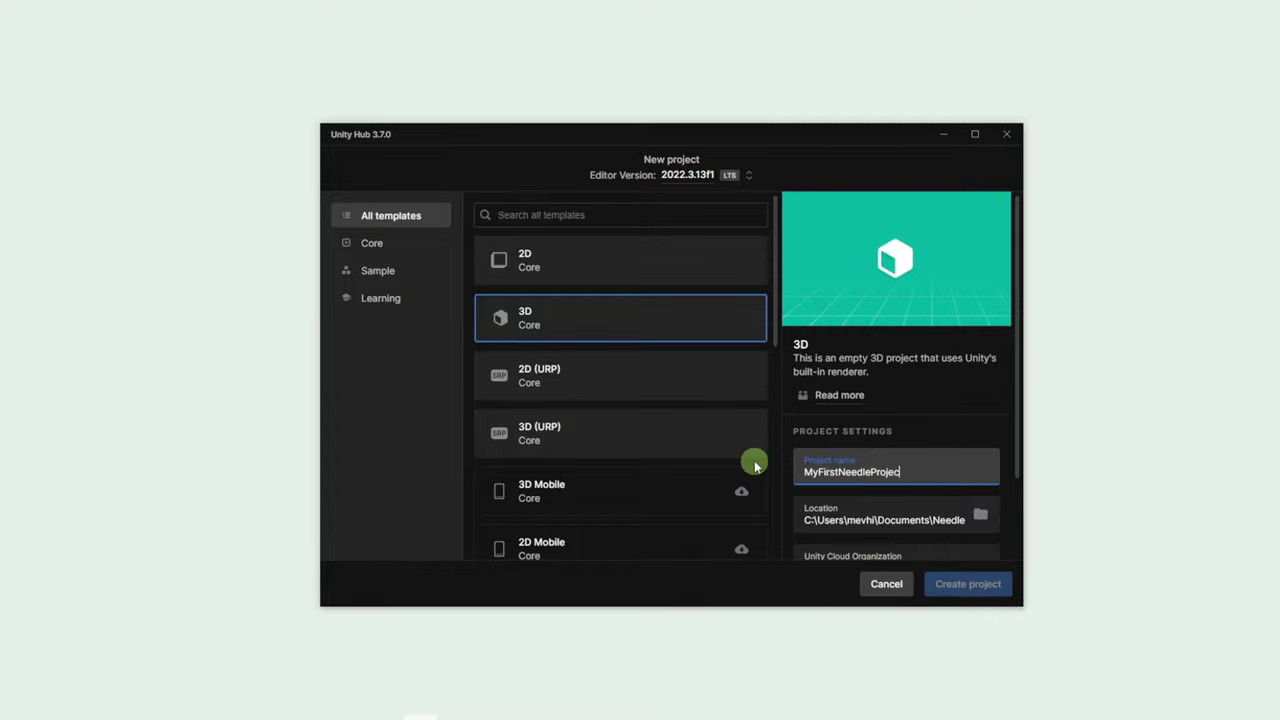
left_click(961, 588)
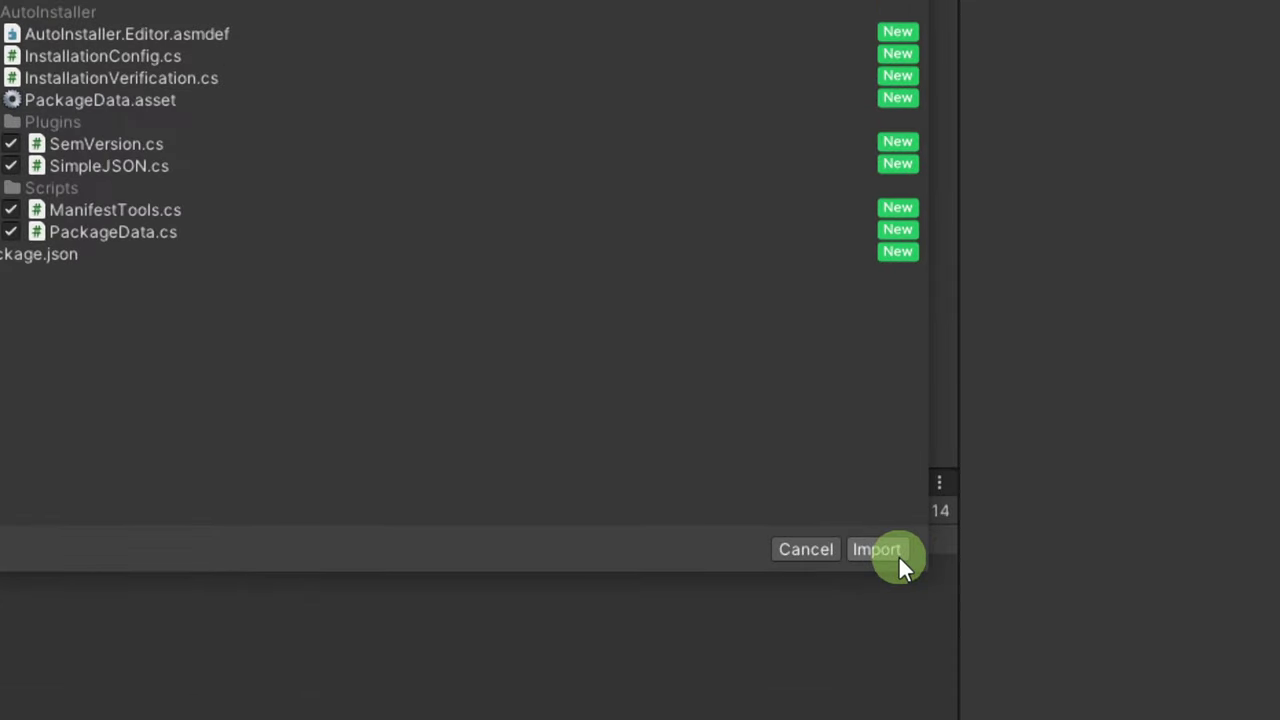
Import the Needle Engine package and create a new template scene saved as SandboxScene
left_click(896, 556)
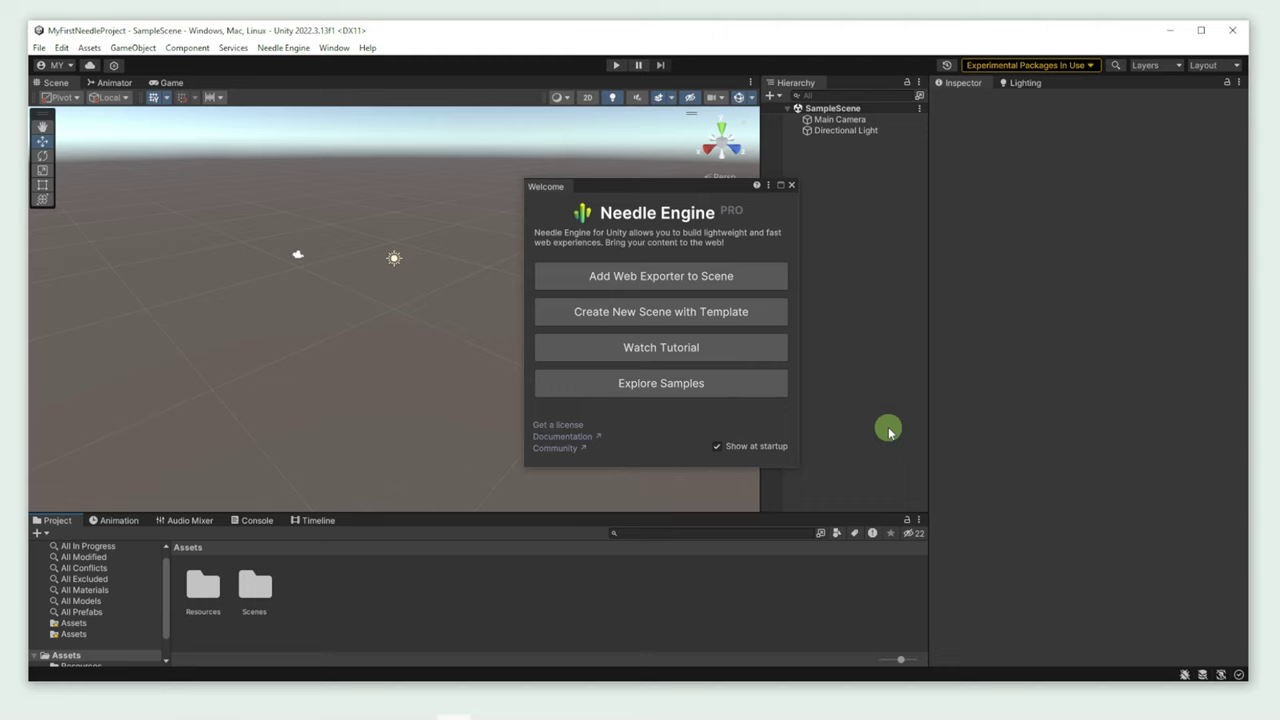
left_click(777, 320)
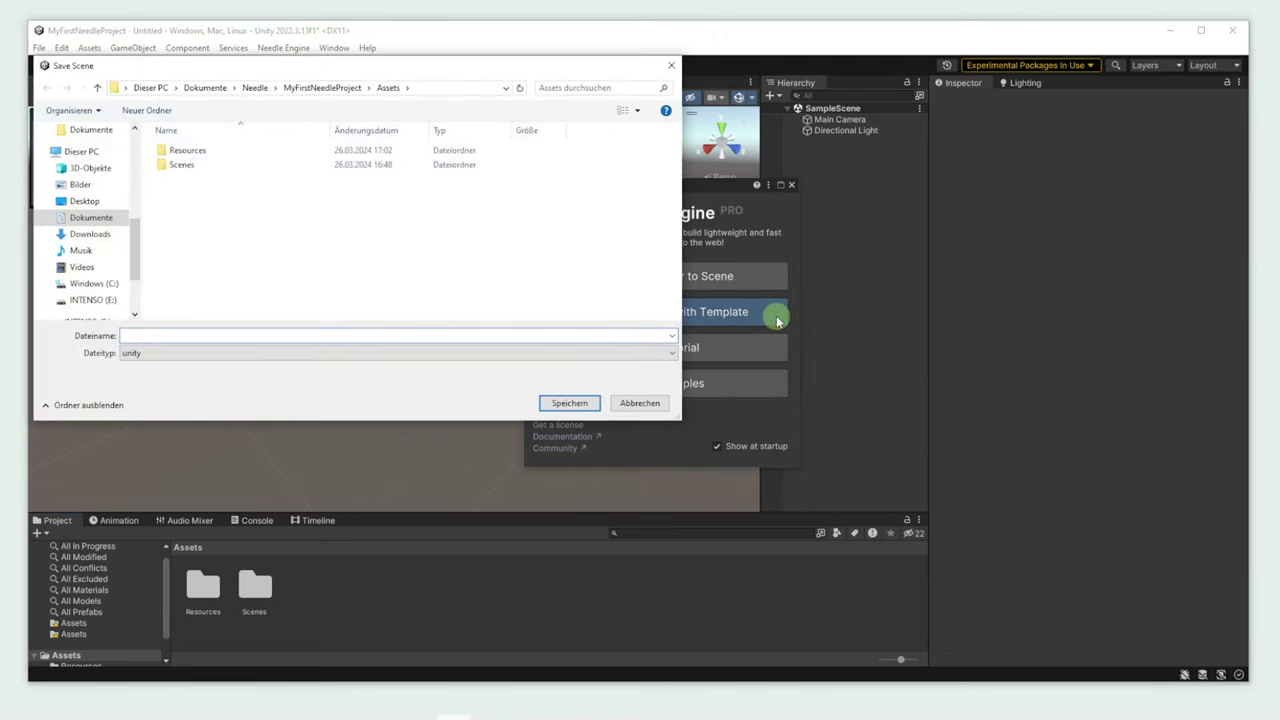
type("Sandbox")
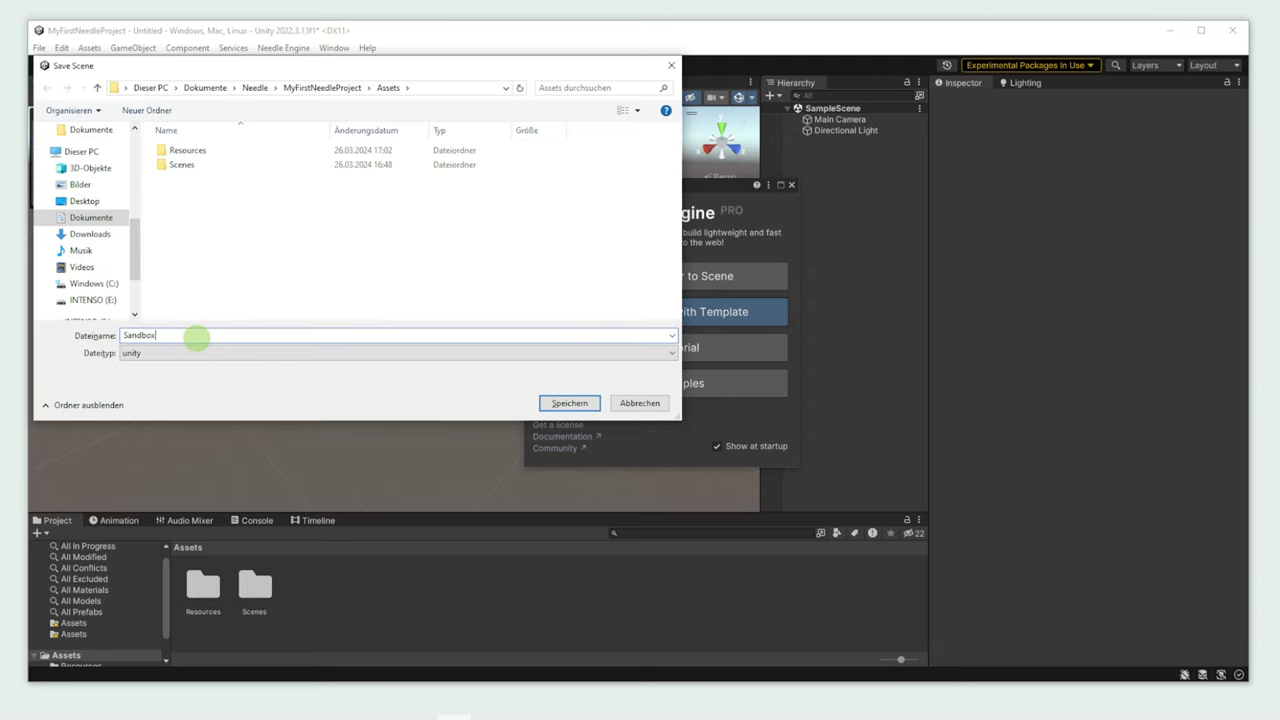
type("Scene")
key("Return")
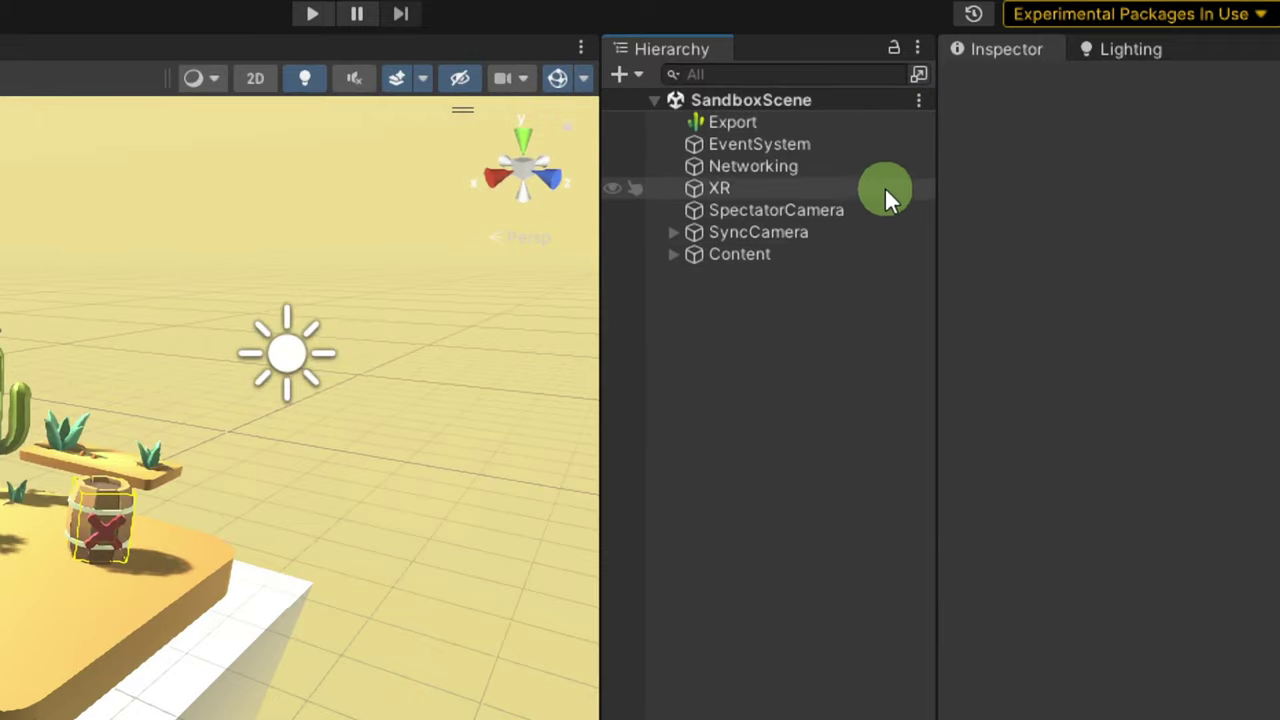
From the Export object's validation window, fix colorspace to linear and lightmap encoding to normal quality
left_click(880, 125)
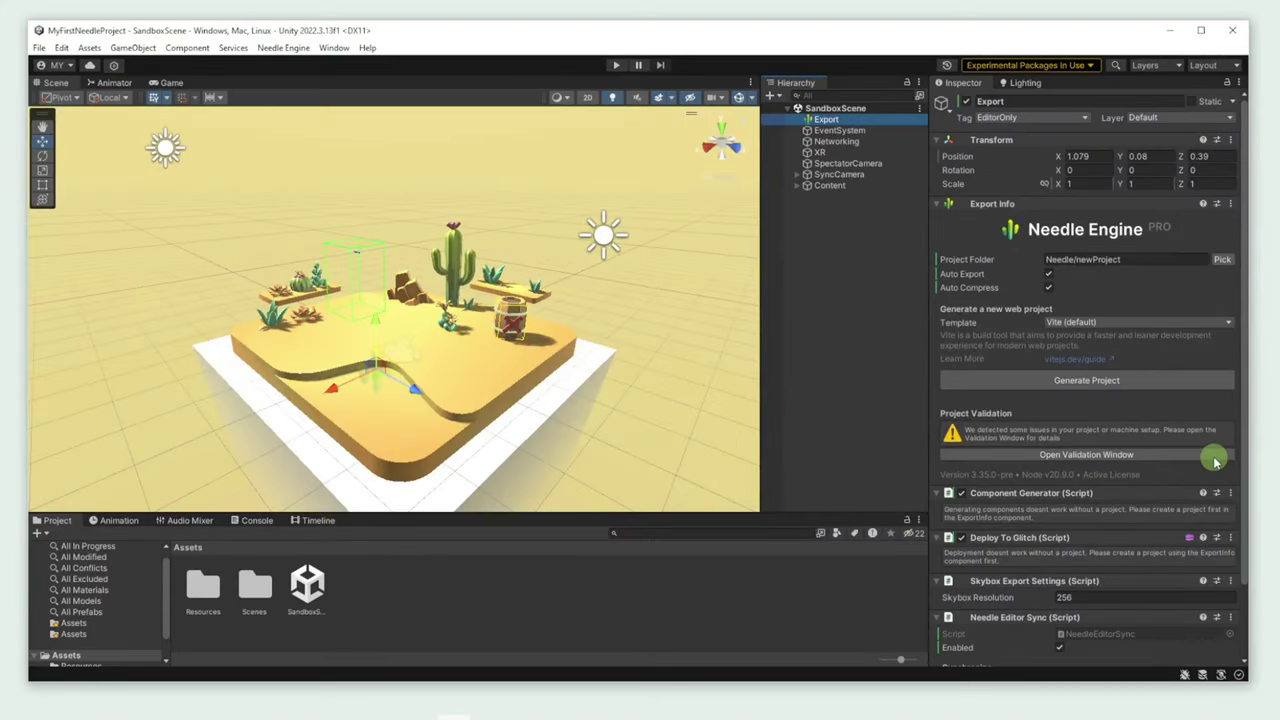
left_click(1214, 457)
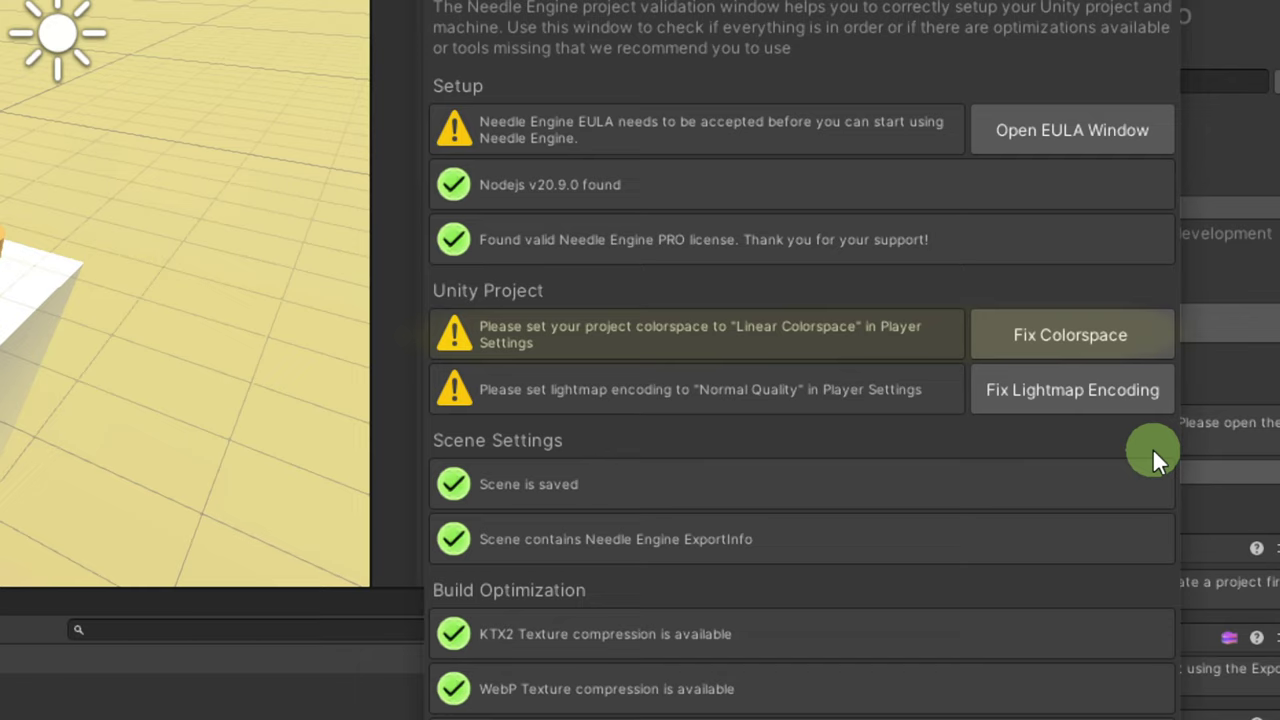
left_click(1138, 335)
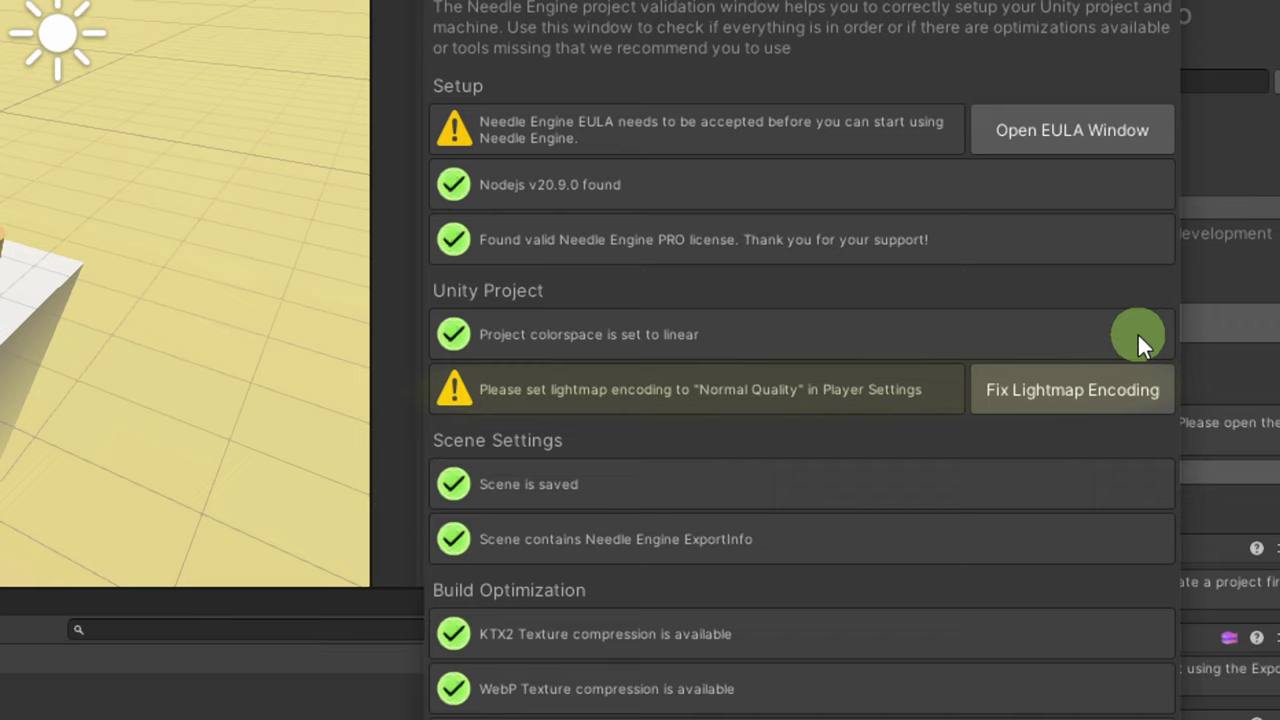
left_click(1166, 390)
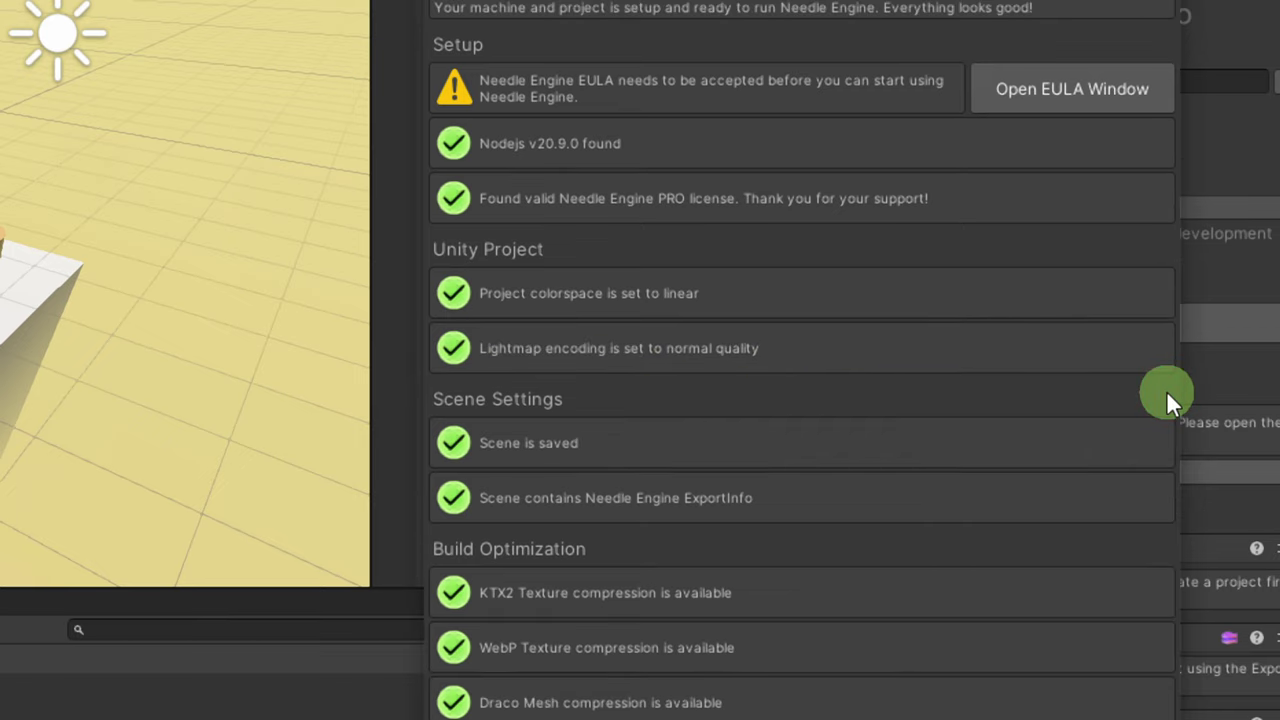
Tick both EULA agreement checkboxes, agree to the Needle Engine EULA, and close the validation window
left_click(1096, 99)
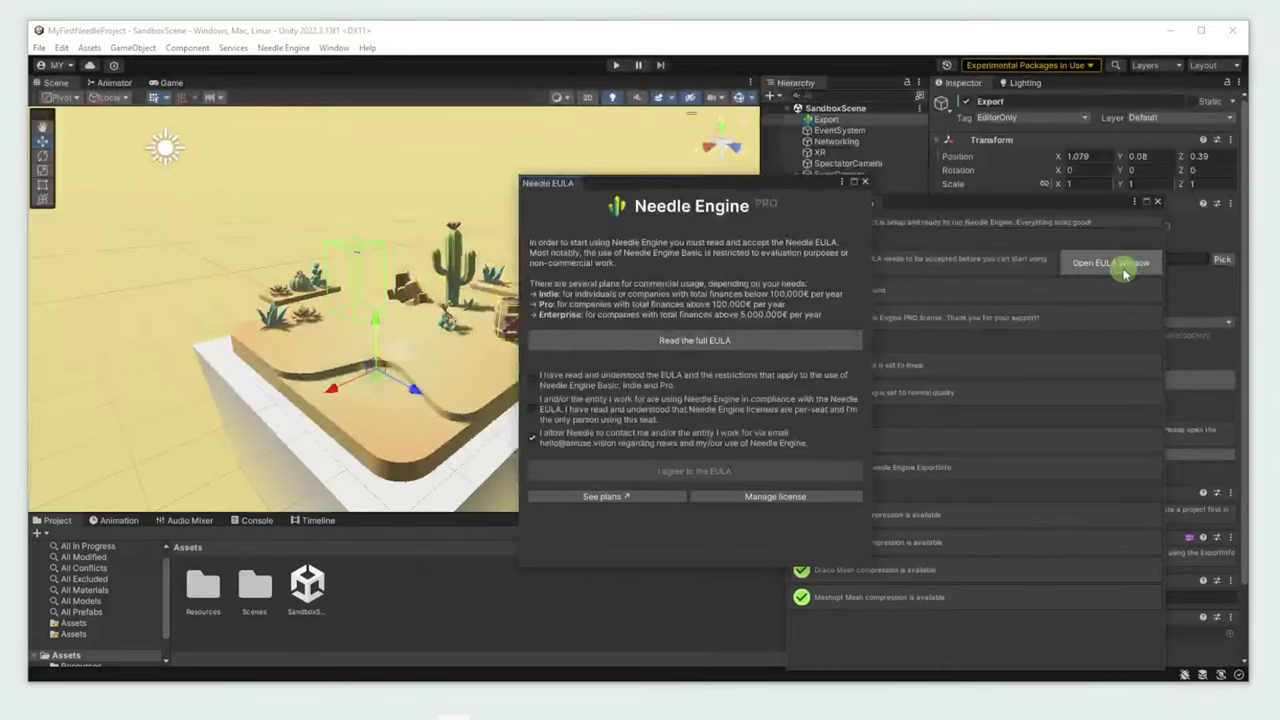
left_click(842, 379)
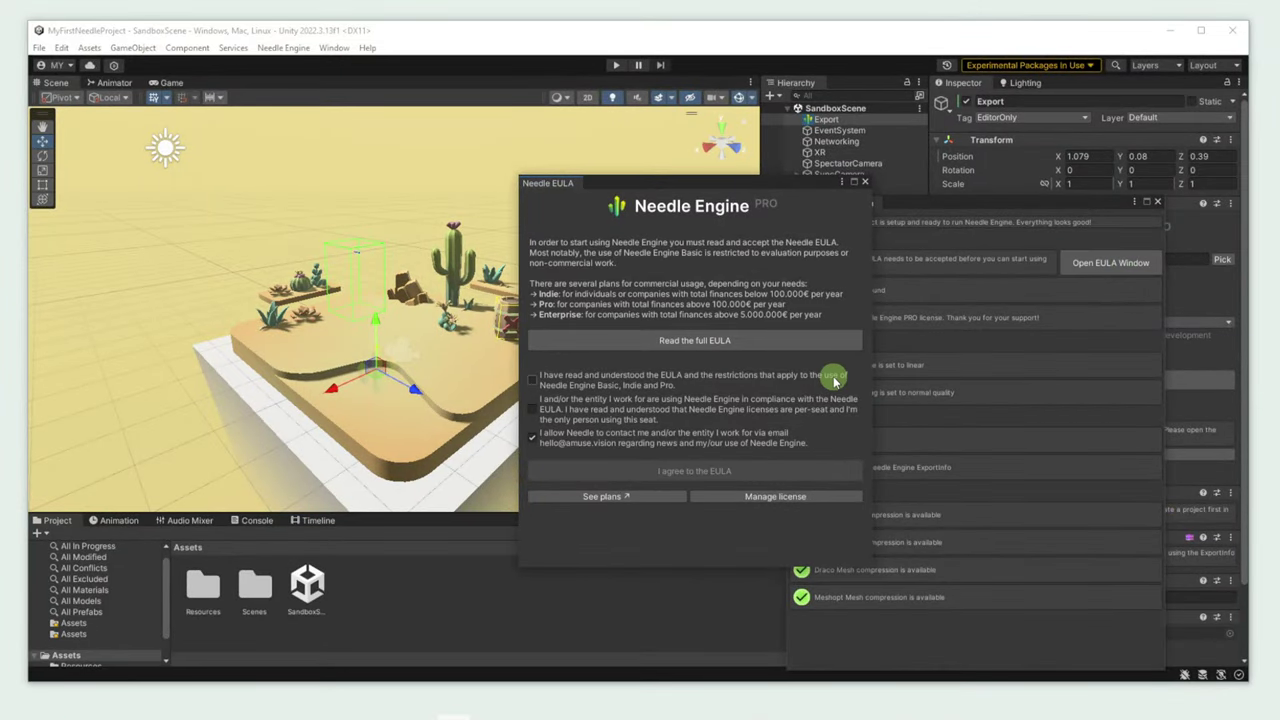
left_click(838, 409)
left_click(846, 468)
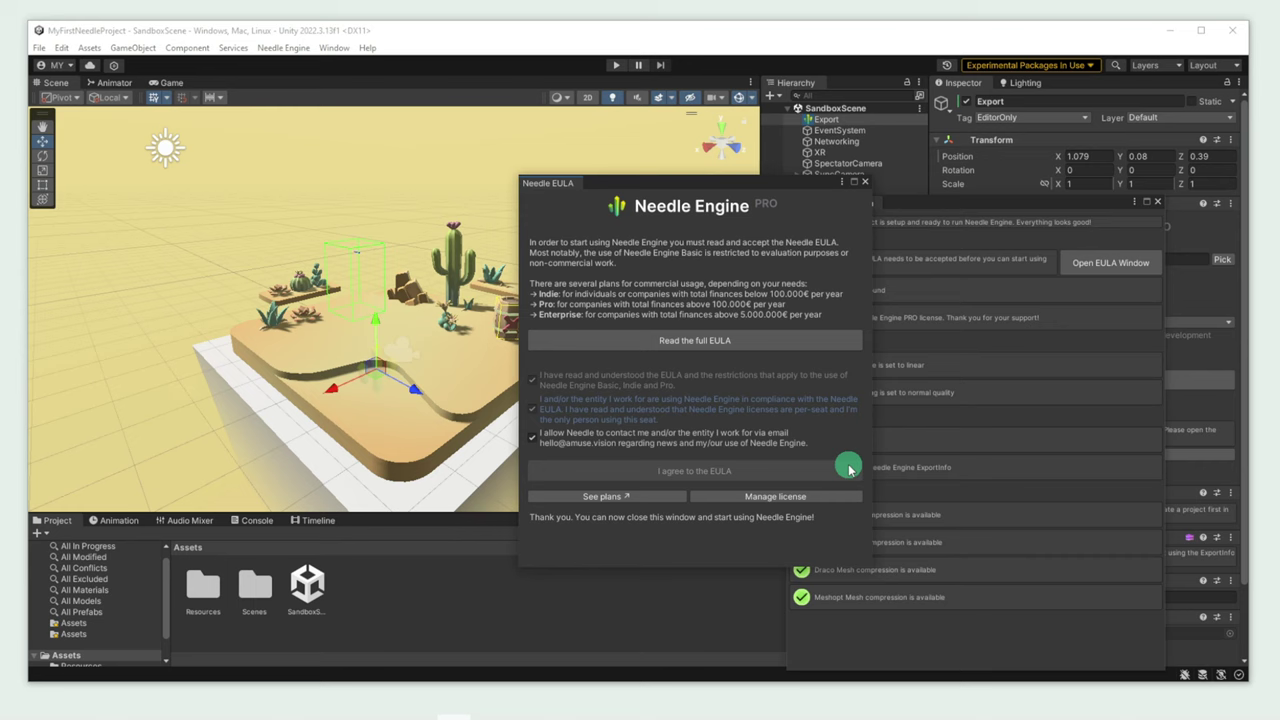
left_click(1205, 364)
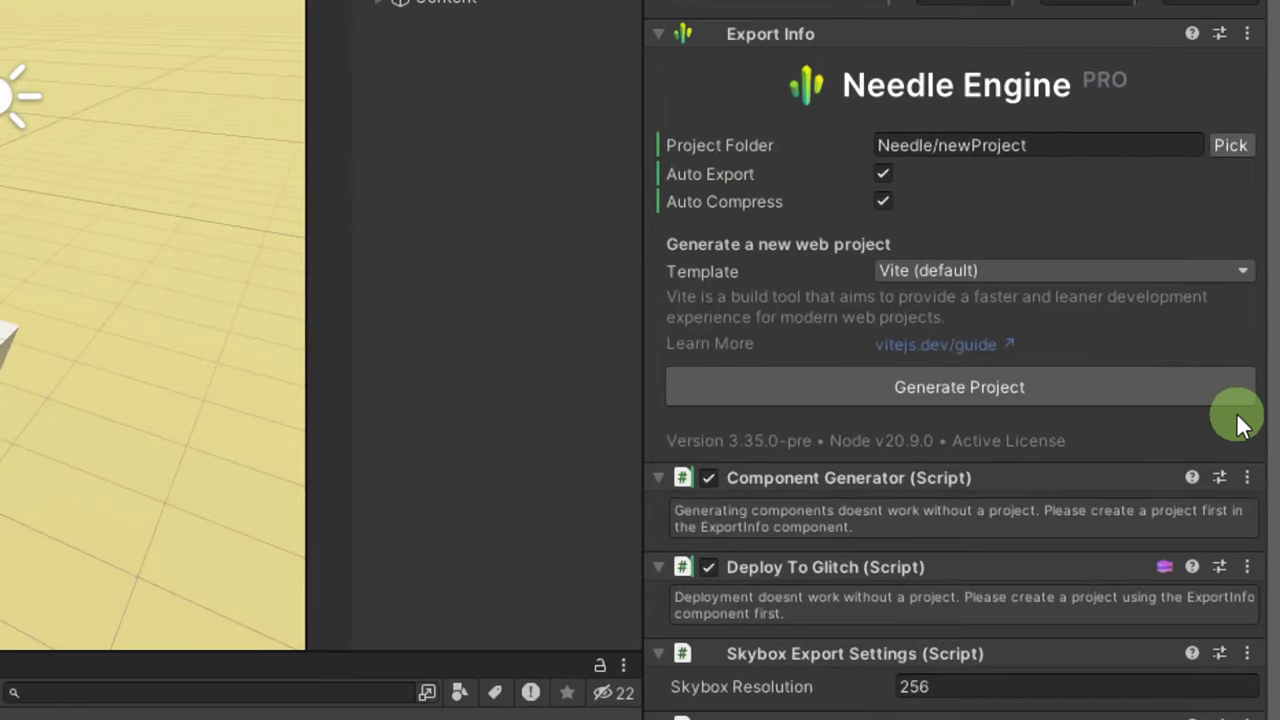
Generate the Vite (default) web project from the Export Info component
left_click(1199, 385)
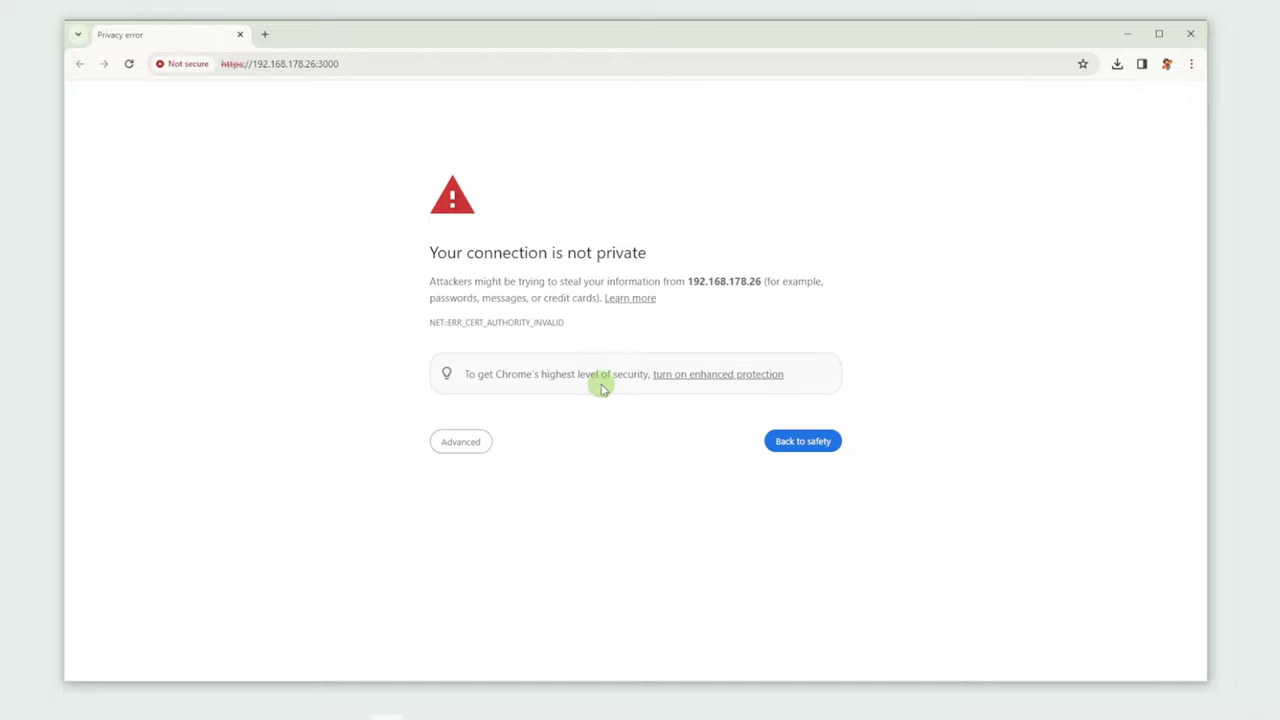
Proceed past the certificate warning to 192.168.178.26 and orbit the loaded desert scene
left_click(476, 448)
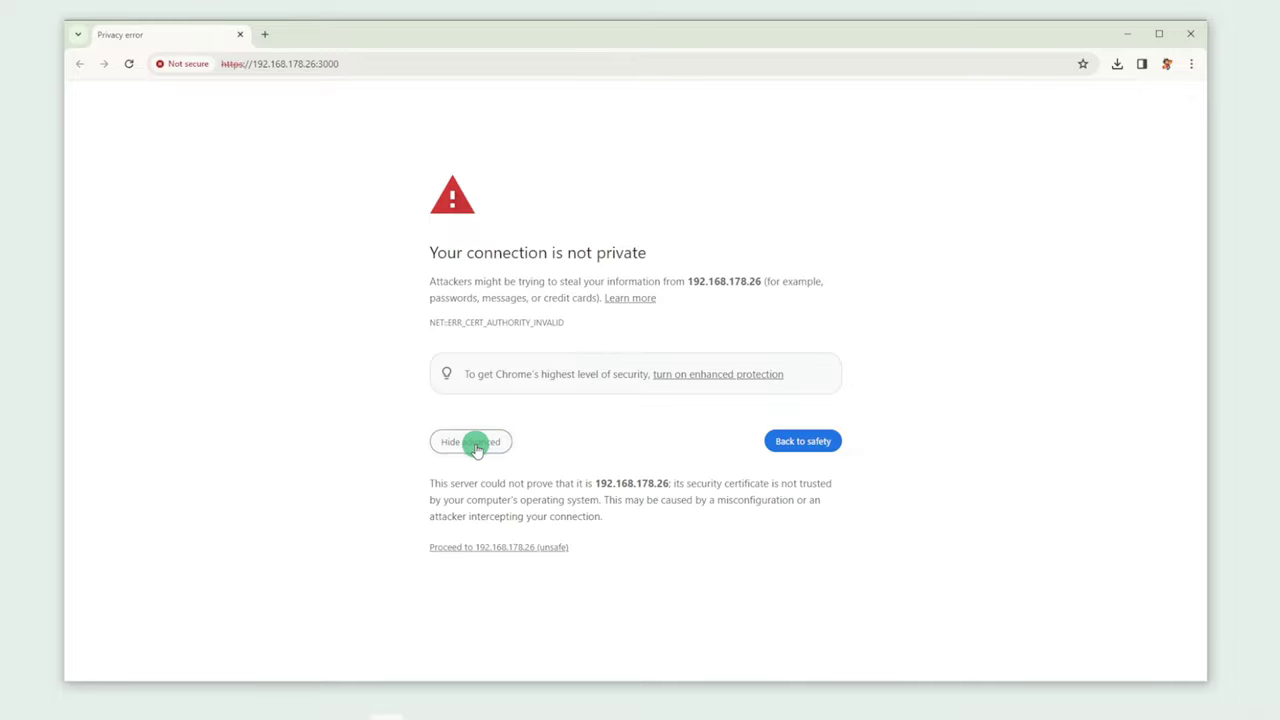
left_click(563, 550)
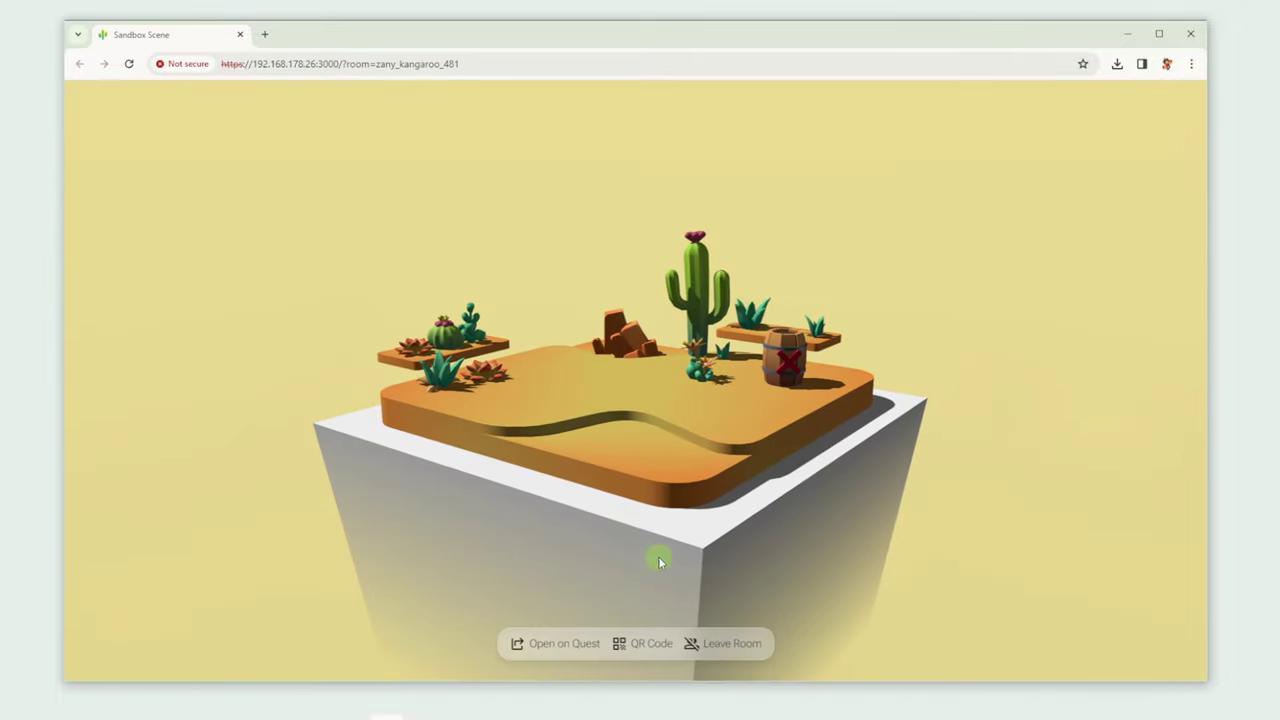
left_click_drag(766, 466, 820, 483)
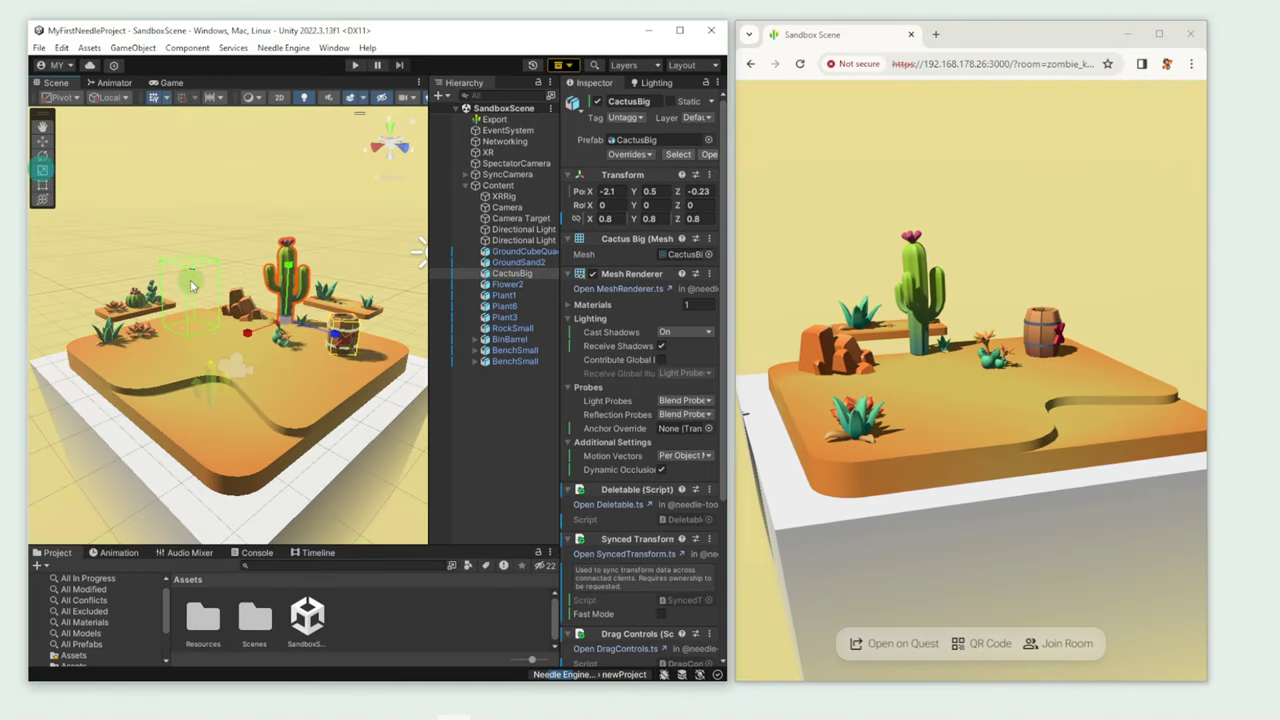
Scale up CactusBig and move it along X to 1.64
left_click(42, 171)
left_click_drag(287, 322, 359, 334)
left_click(42, 142)
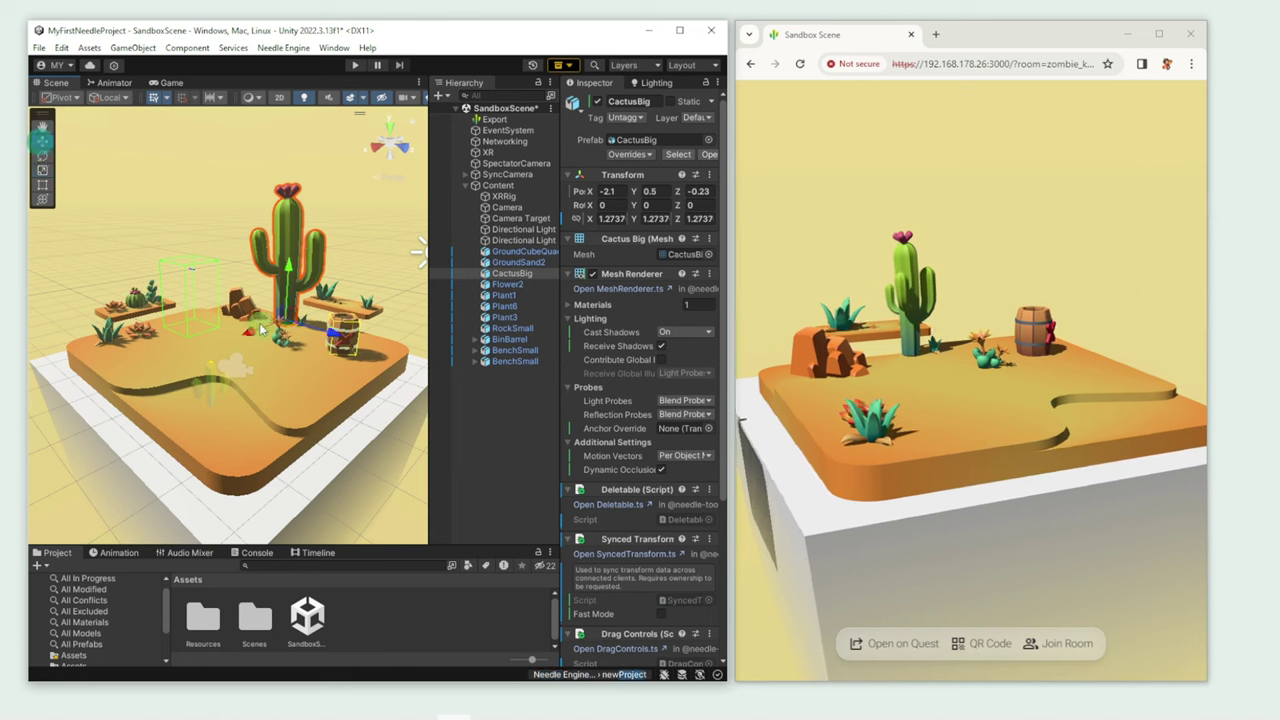
left_click_drag(252, 333, 140, 386)
Save the scene to export it, then orbit the updated browser view
left_click(39, 47)
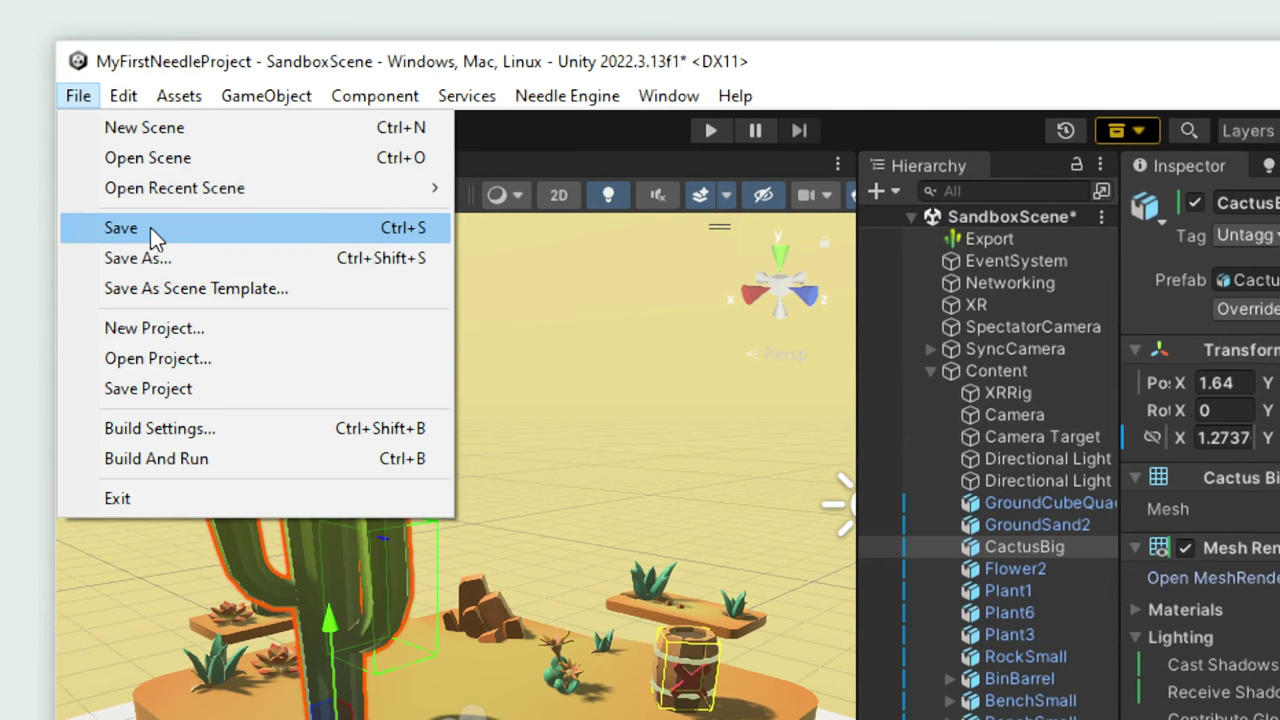
left_click(150, 227)
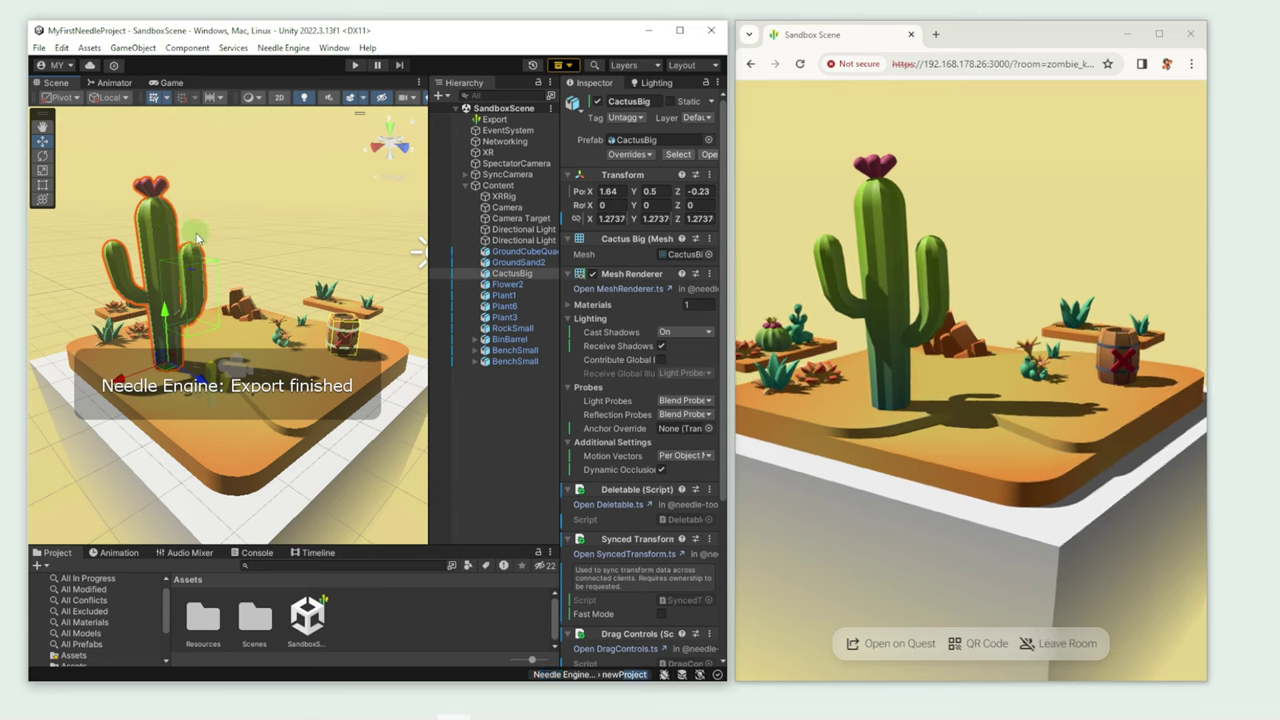
left_click_drag(1094, 534, 1013, 562)
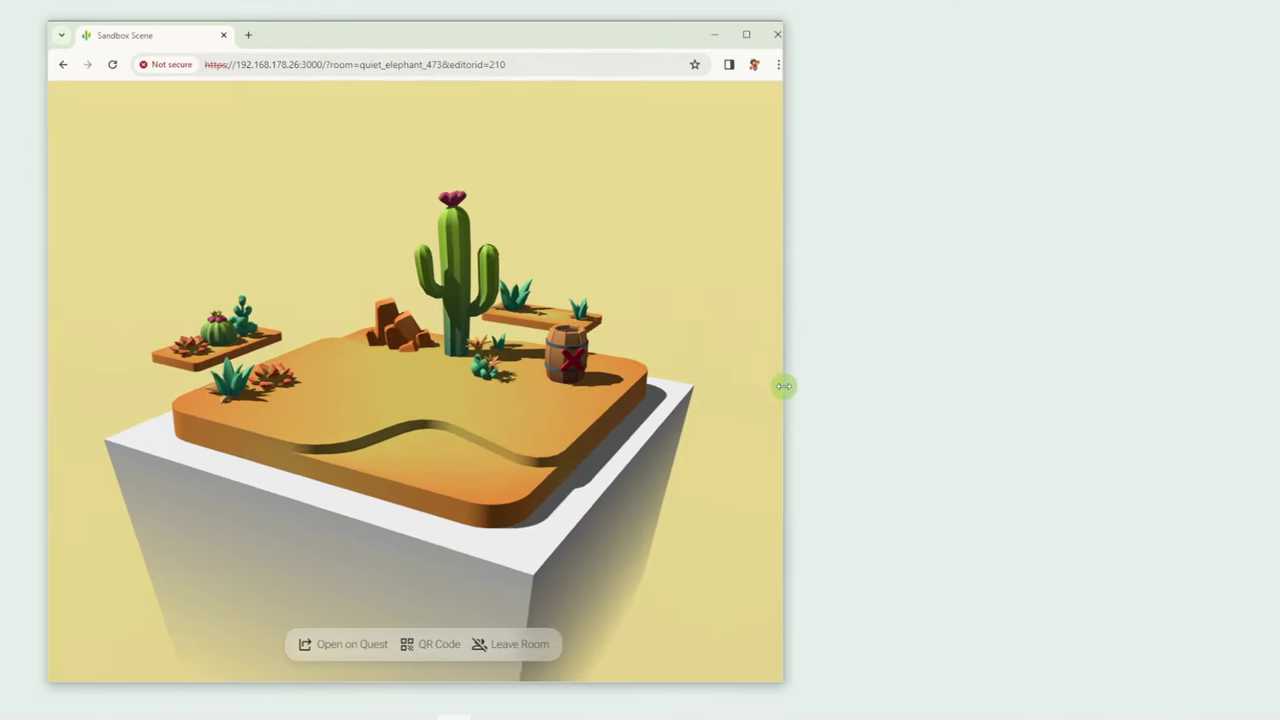
Duplicate the scene's browser tab and arrange the two windows side by side
left_click_drag(786, 386, 577, 426)
right_click(166, 37)
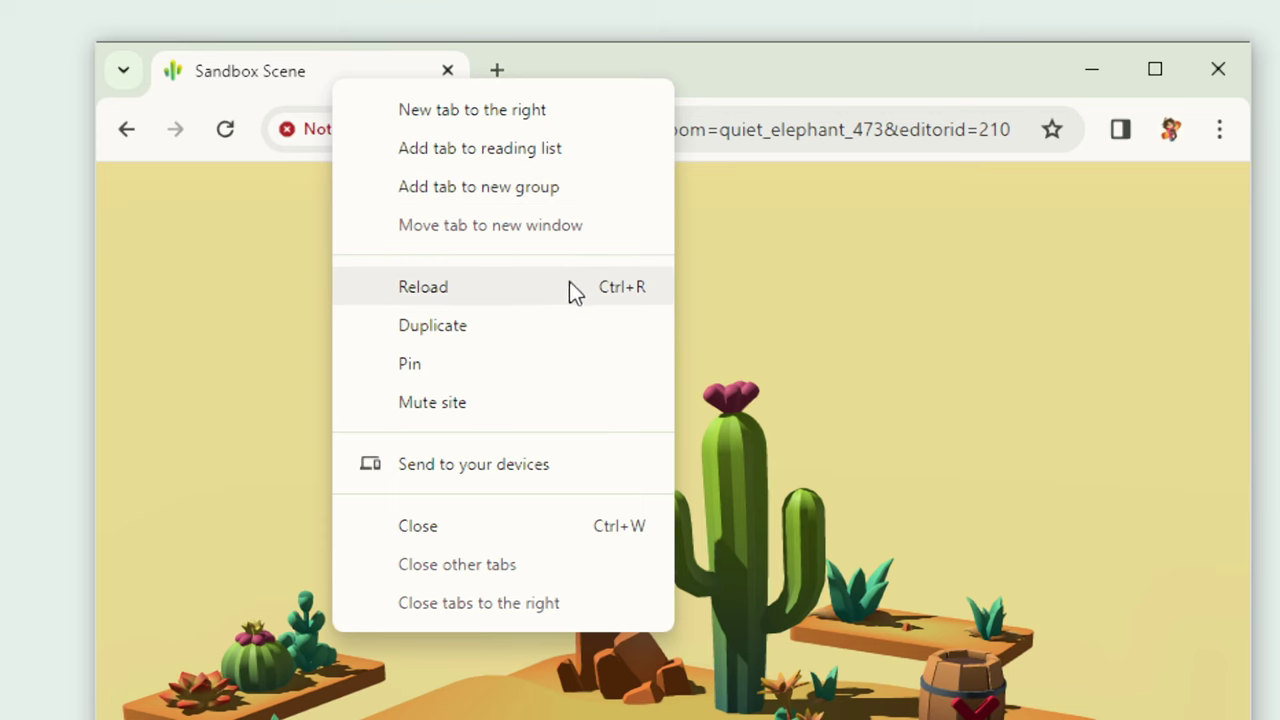
left_click(268, 170)
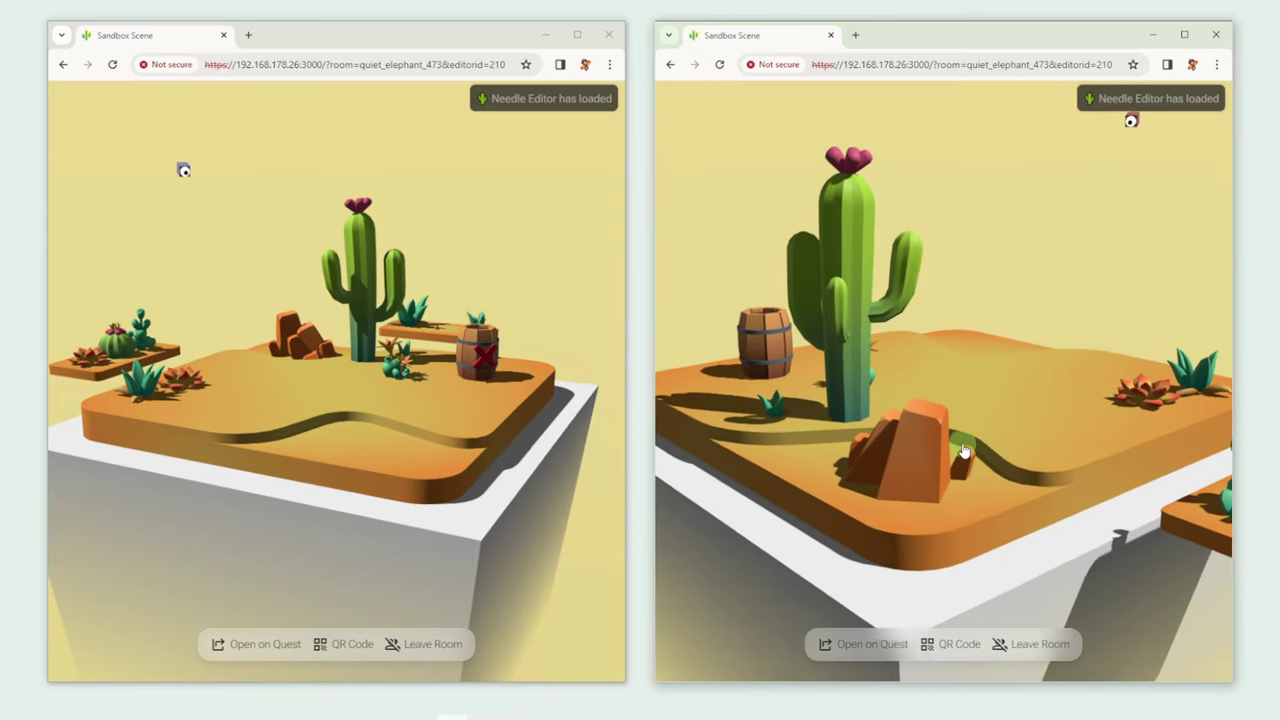
scroll(962, 450, "up", 6)
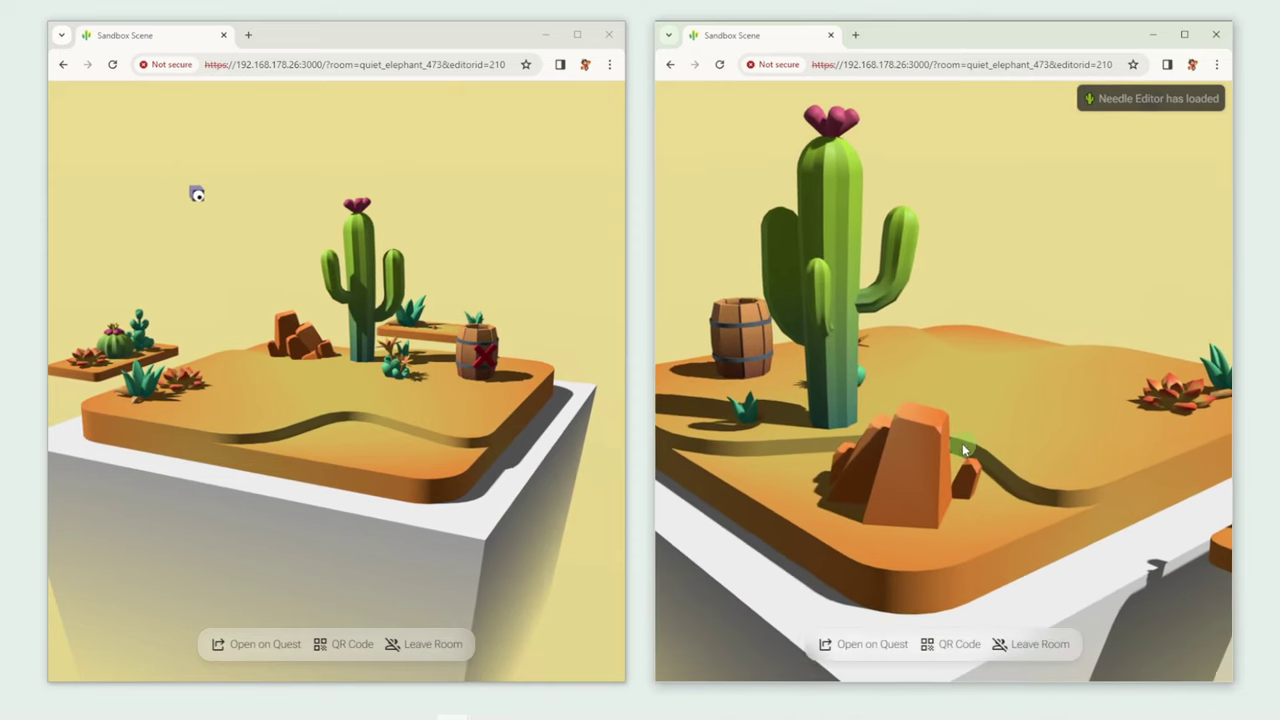
Push the rock and cactus in the right window and orbit the left window's view
left_click_drag(990, 450, 960, 430)
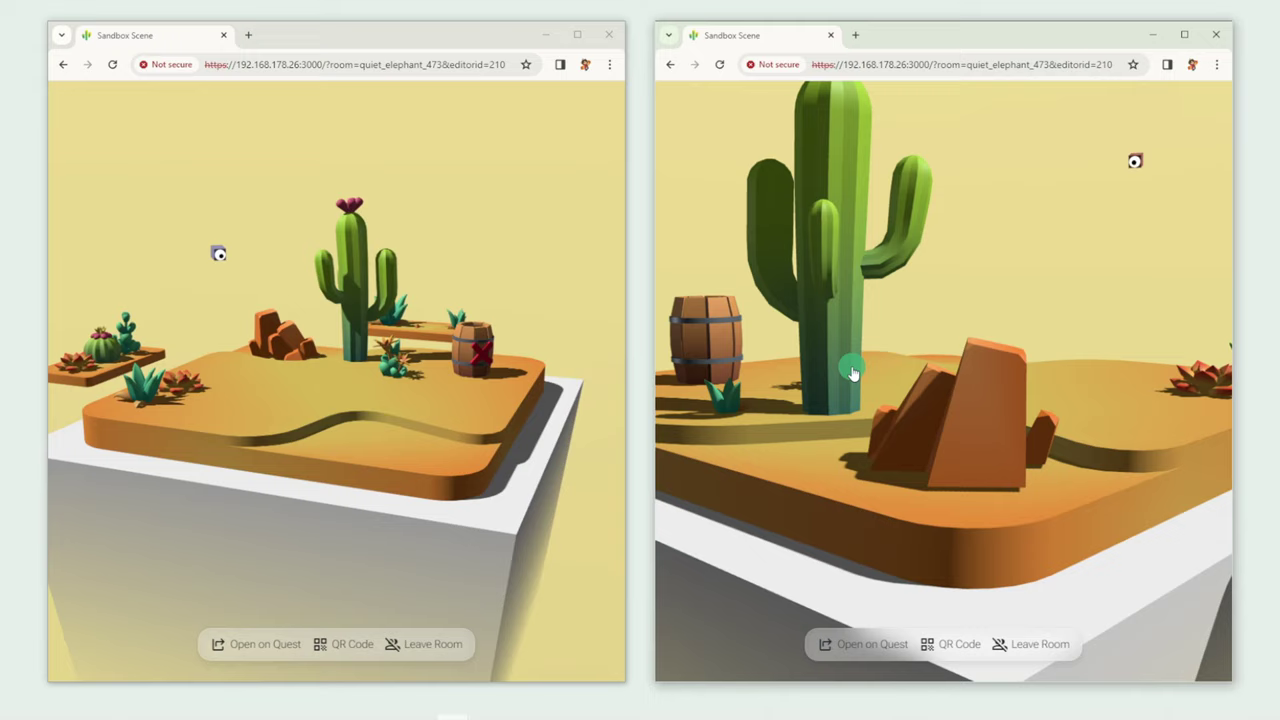
left_click_drag(851, 366, 907, 369)
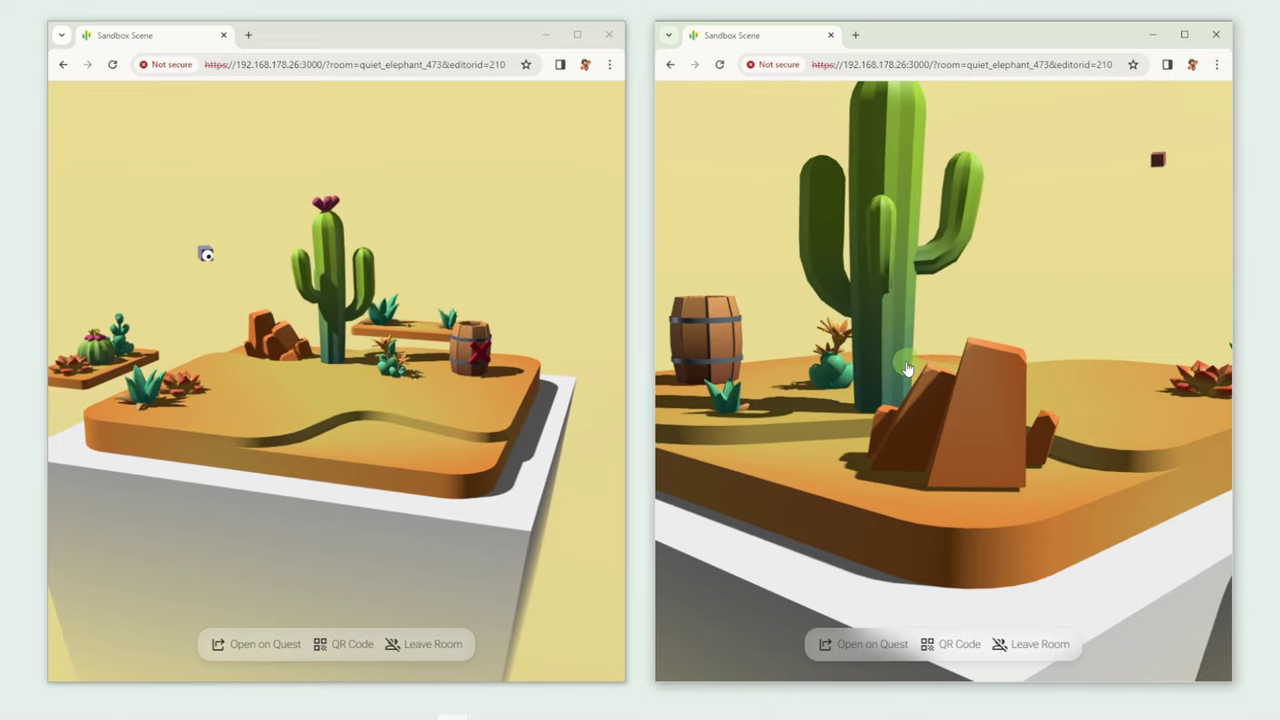
mouse_move(496, 397)
left_mouse_down()
mouse_move(423, 400)
mouse_move(497, 403)
left_mouse_up()
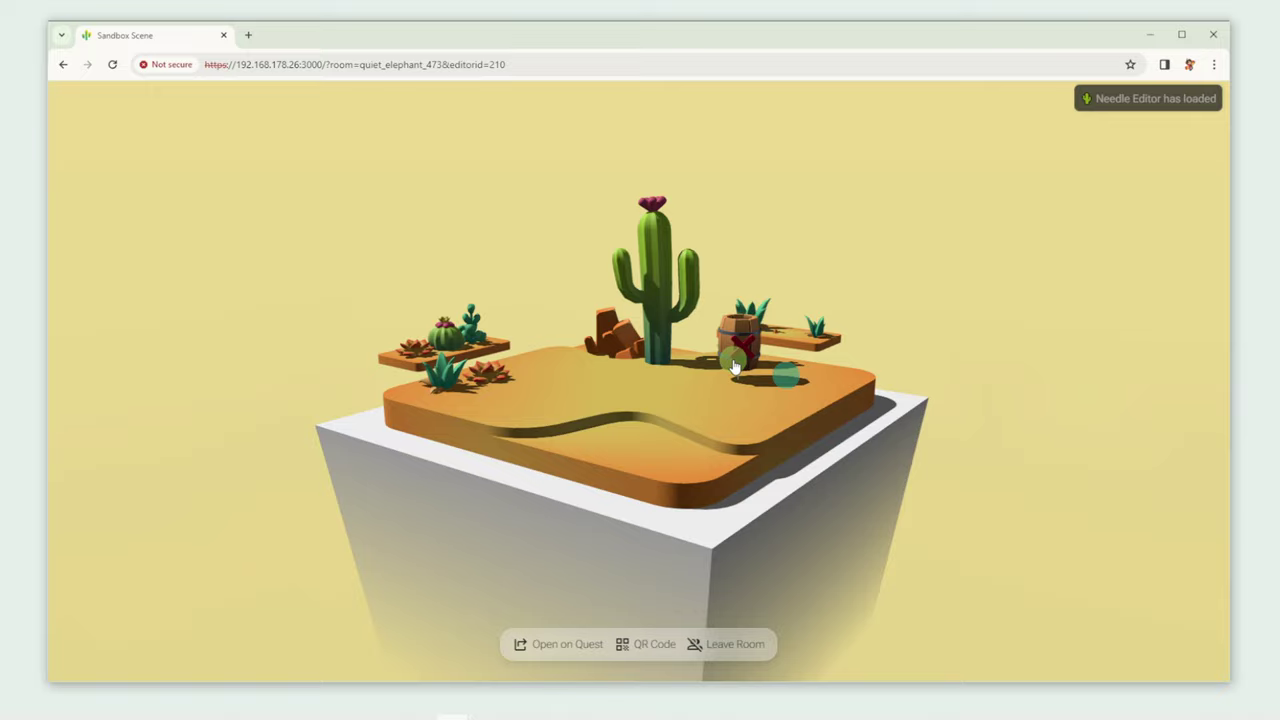
Move the barrel toward the rocks, then reload the scene page and orbit it
left_click_drag(734, 367, 634, 354)
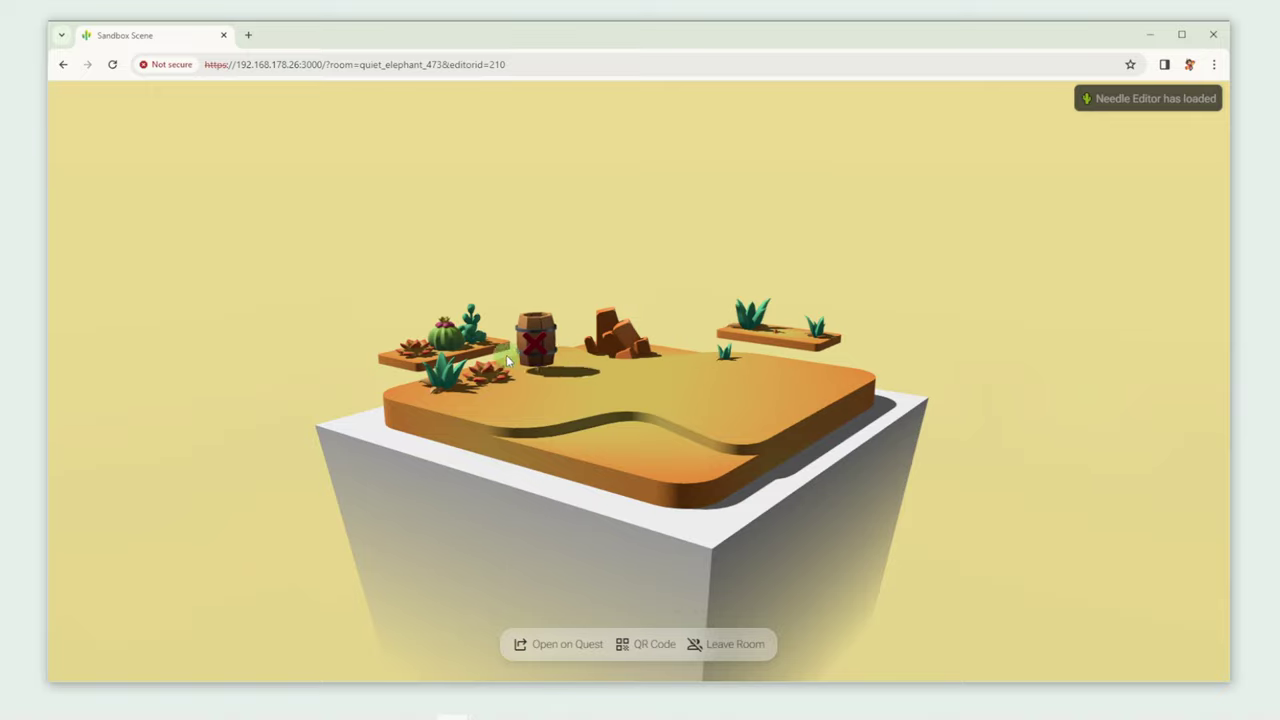
left_click(113, 66)
left_click_drag(920, 481, 833, 490)
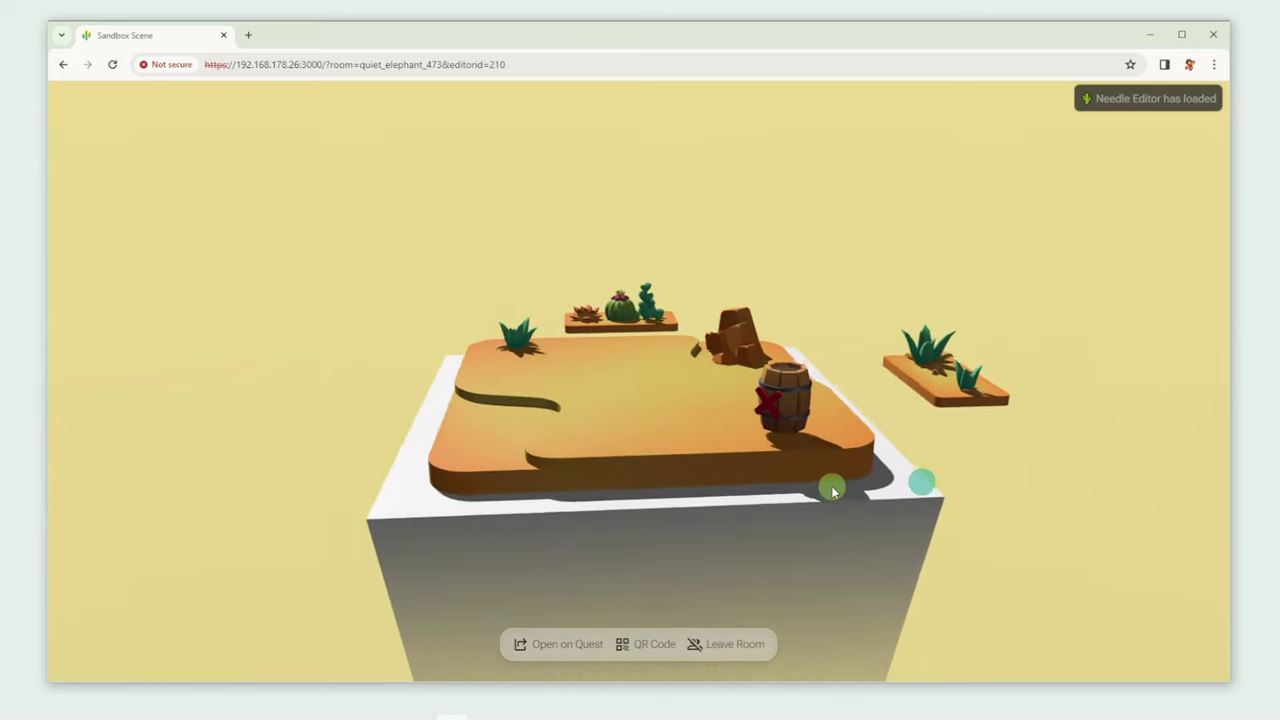
Strip the room parameters from the address to load the bare local address in a new room
left_click(505, 65)
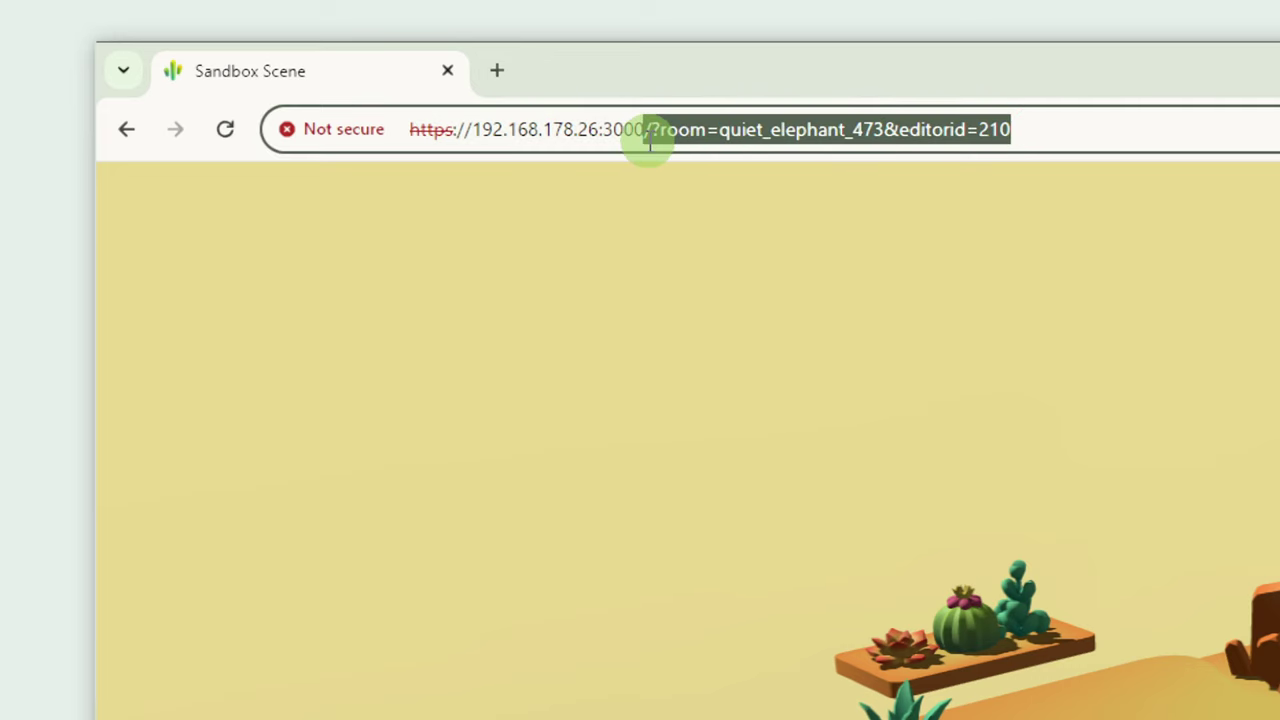
key("BackSpace")
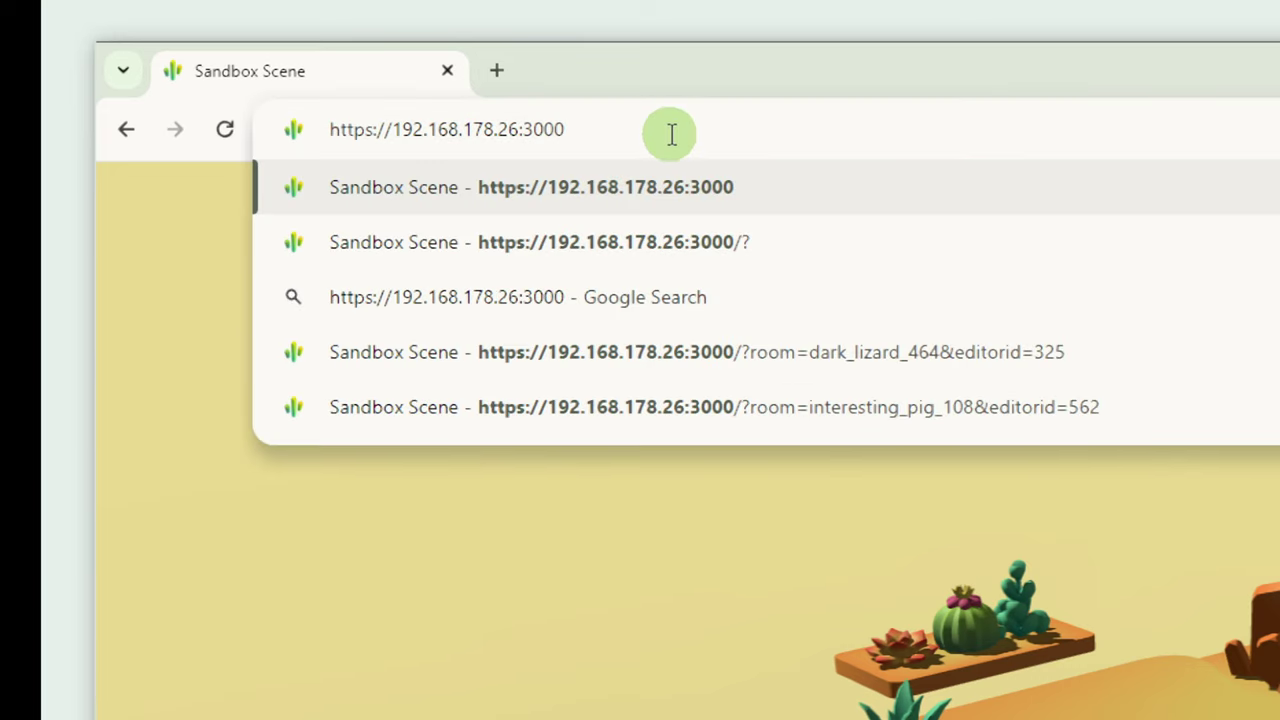
key("Return")
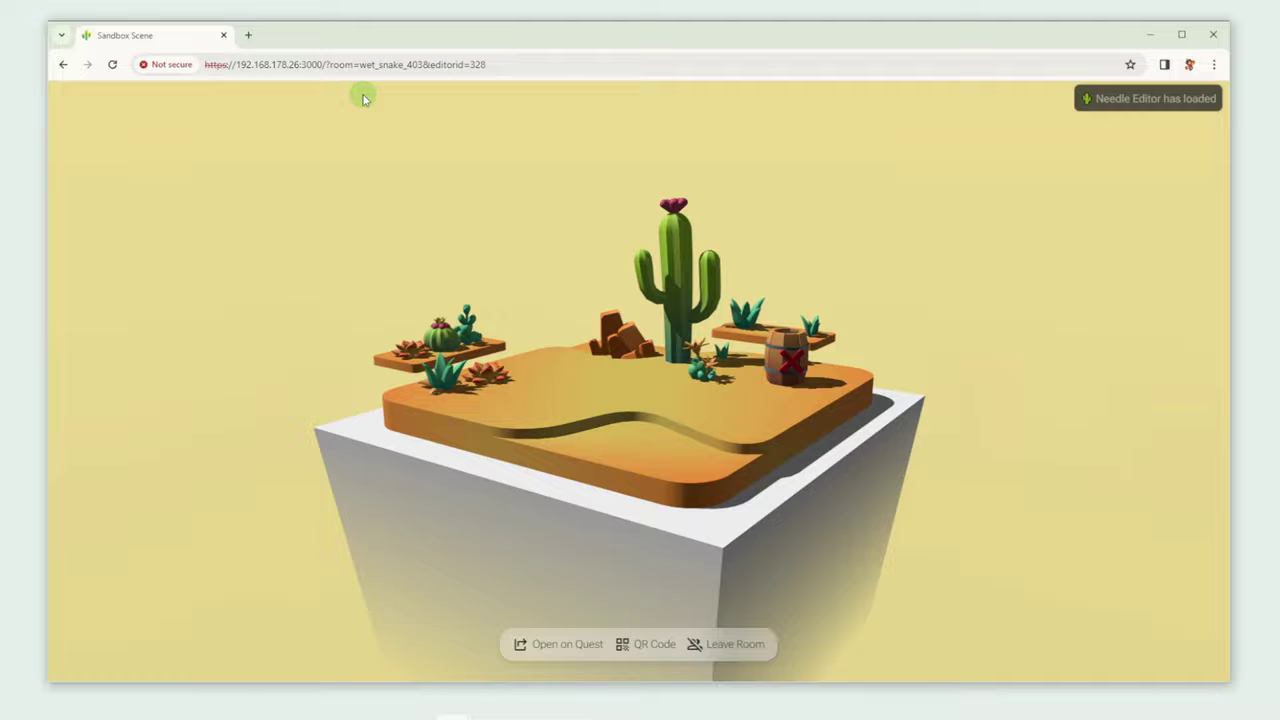
mouse_move(960, 447)
left_mouse_down()
mouse_move(806, 443)
mouse_move(991, 443)
mouse_move(929, 454)
mouse_move(953, 453)
left_mouse_up()
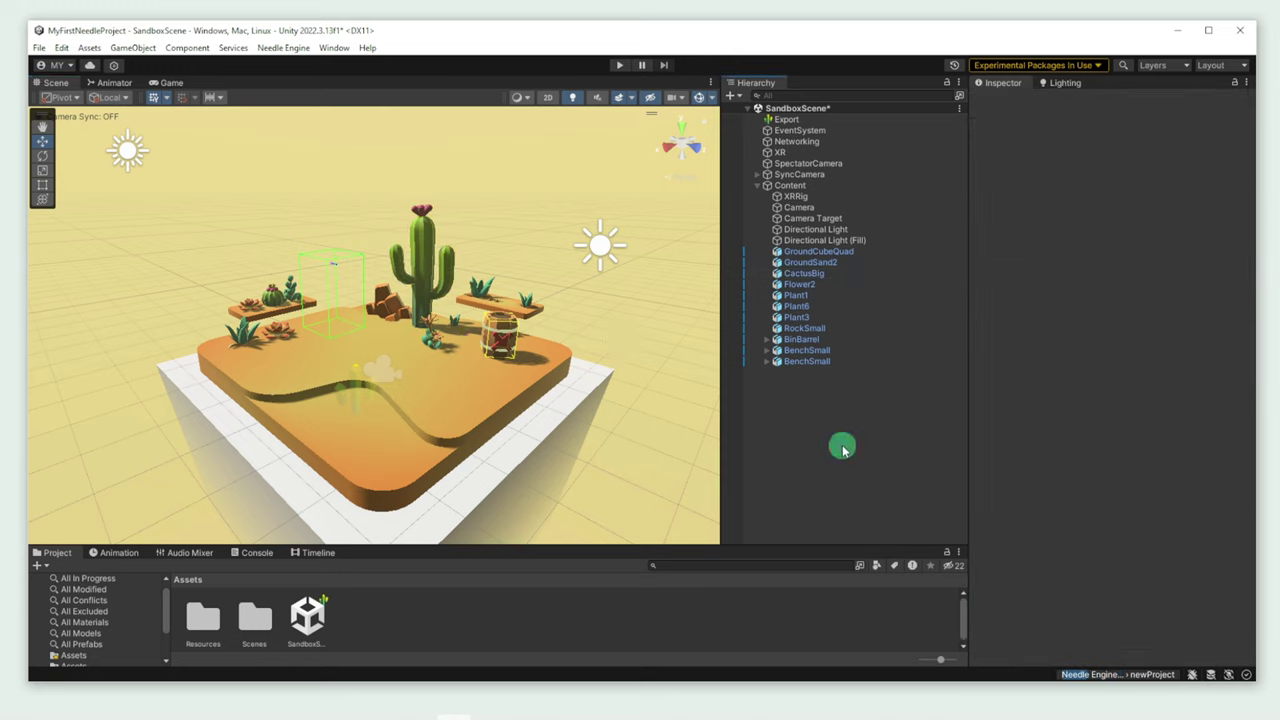
Add a 3D Cube object to the SandboxScene hierarchy
right_click(852, 418)
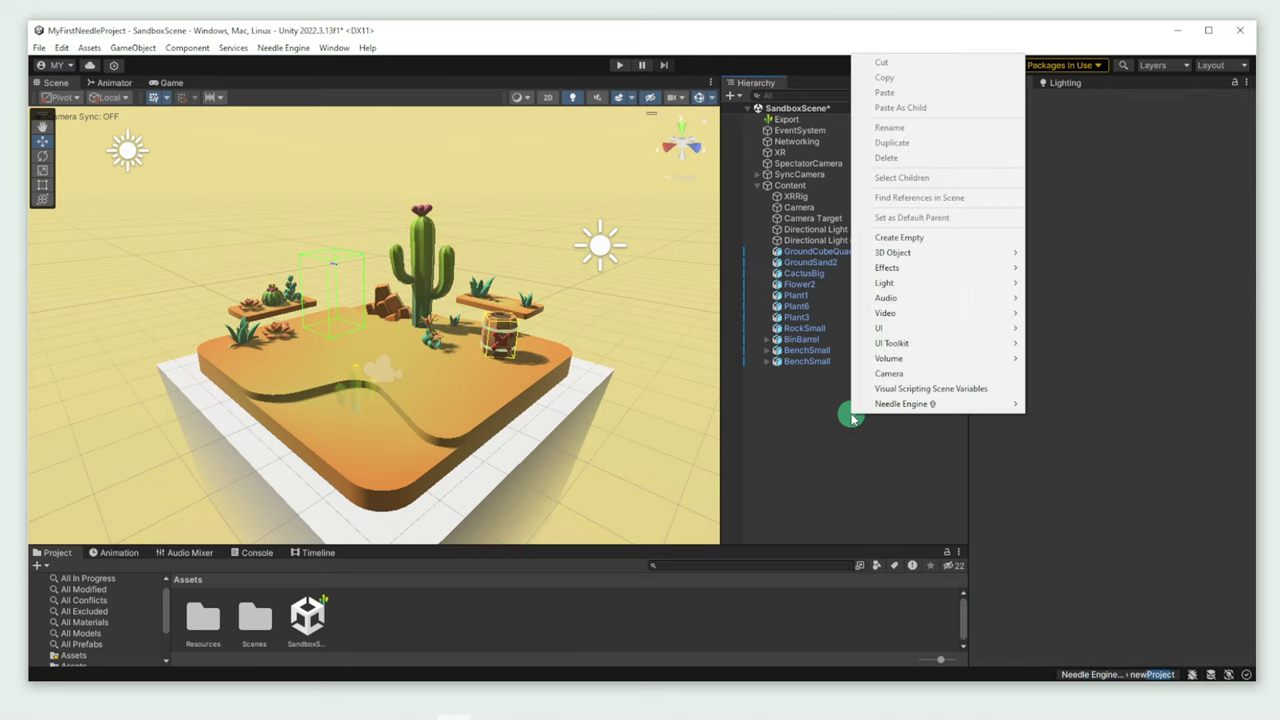
mouse_move(990, 256)
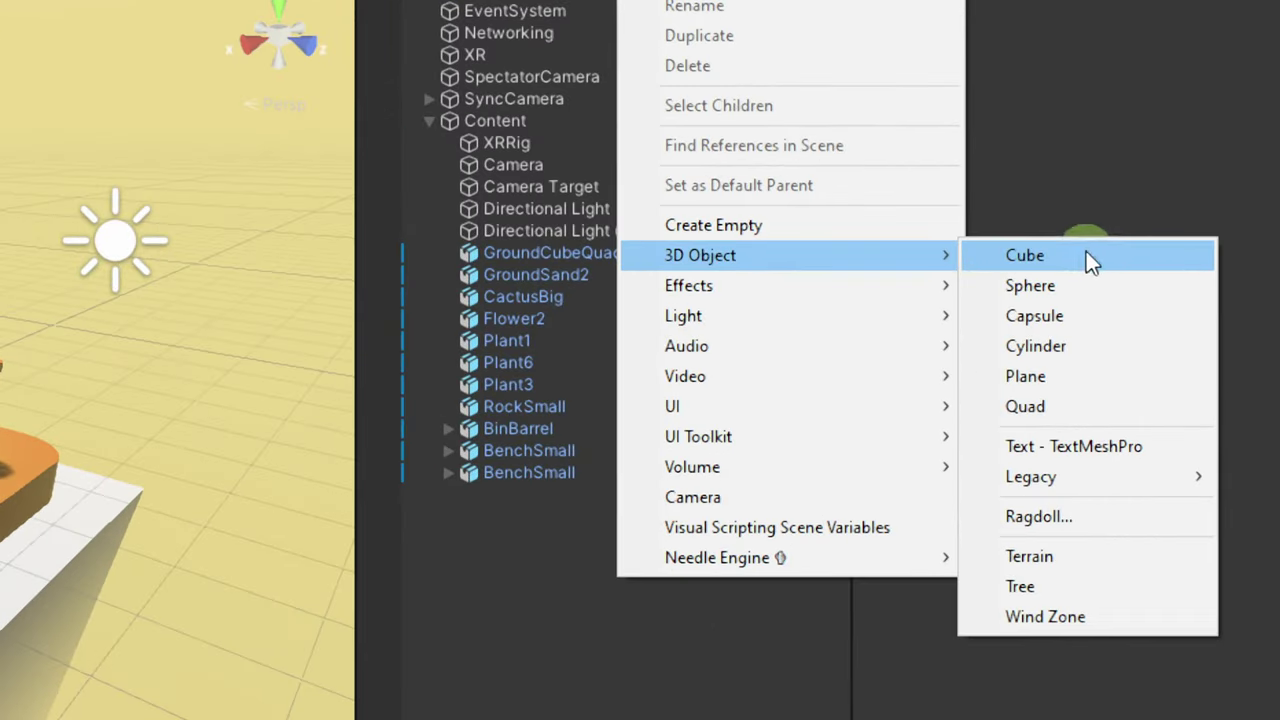
left_click(1075, 253)
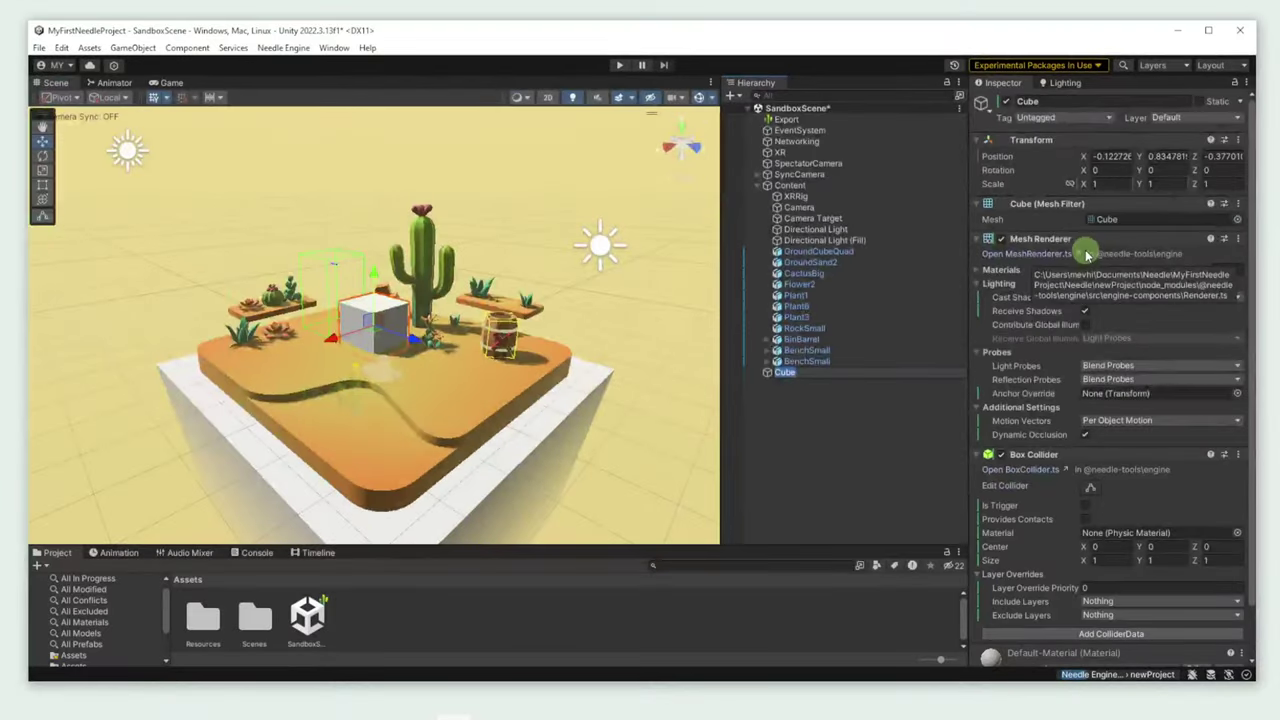
Create a material named GreenCube with a green albedo and apply it to the cube
right_click(415, 600)
mouse_move(450, 205)
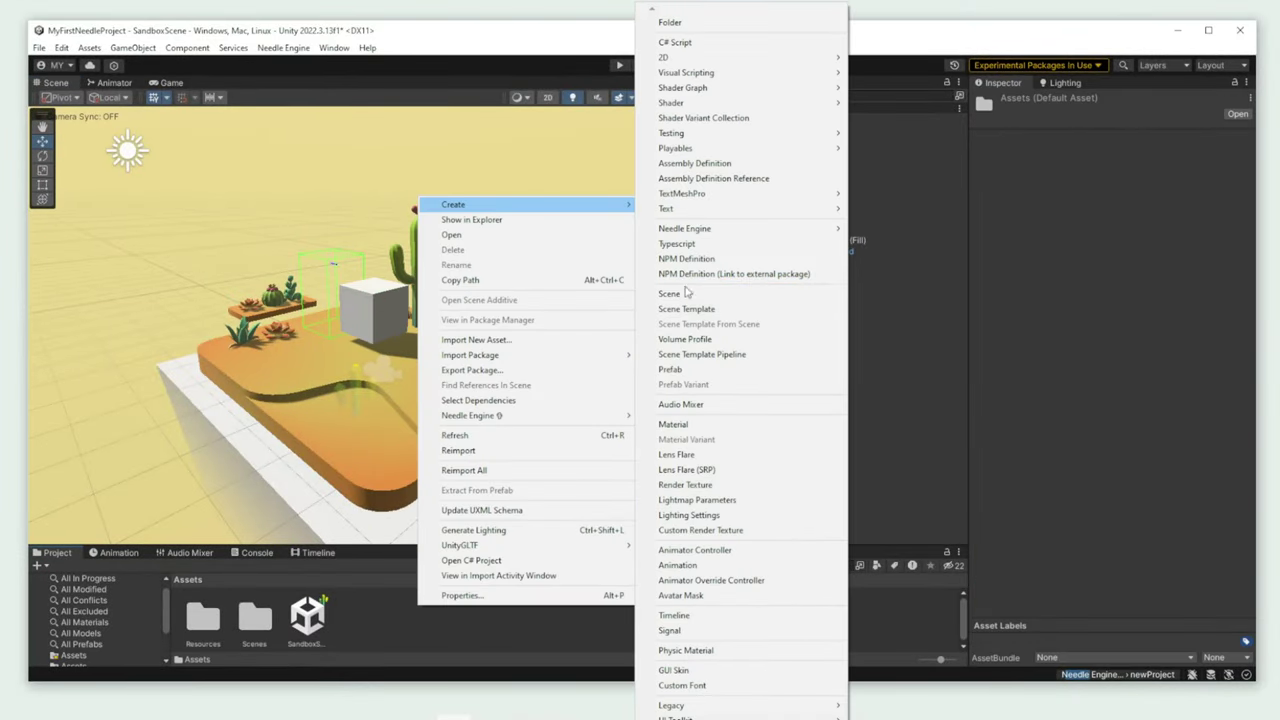
left_click(690, 440)
type("GreenCube")
key("Return")
left_click_drag(306, 614, 372, 310)
left_click(1166, 164)
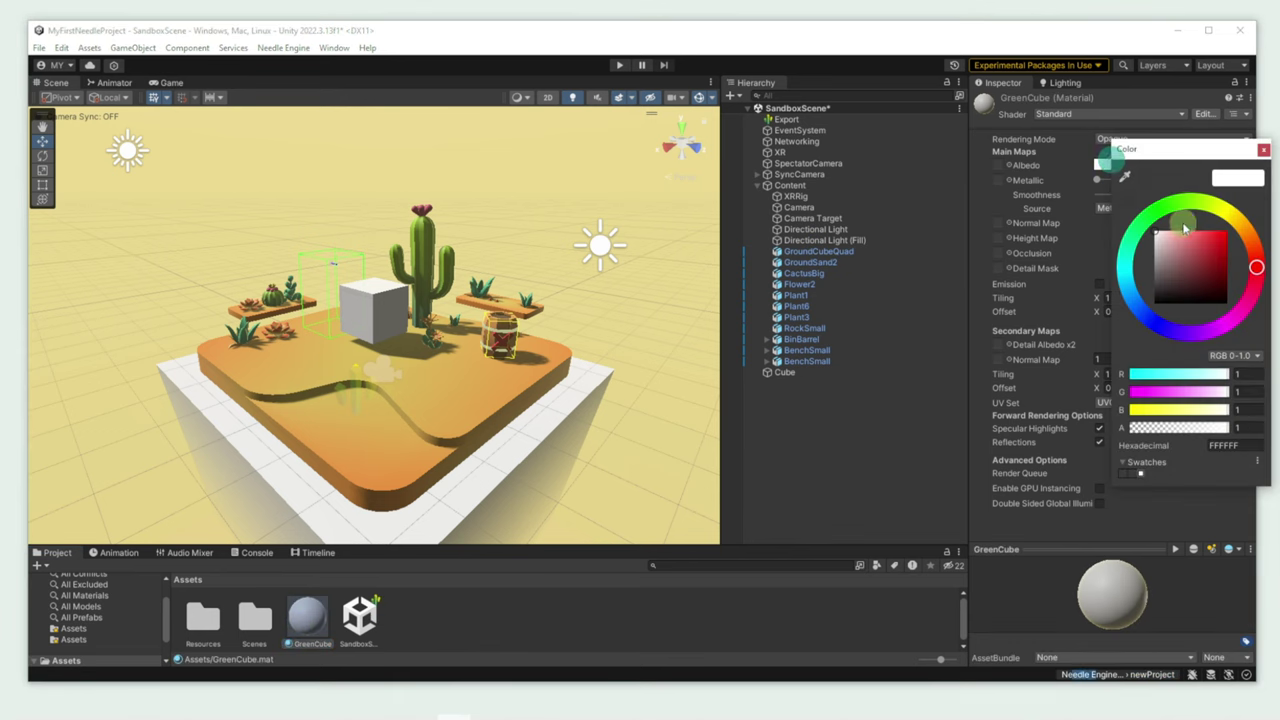
left_click(1165, 235)
left_click(38, 47)
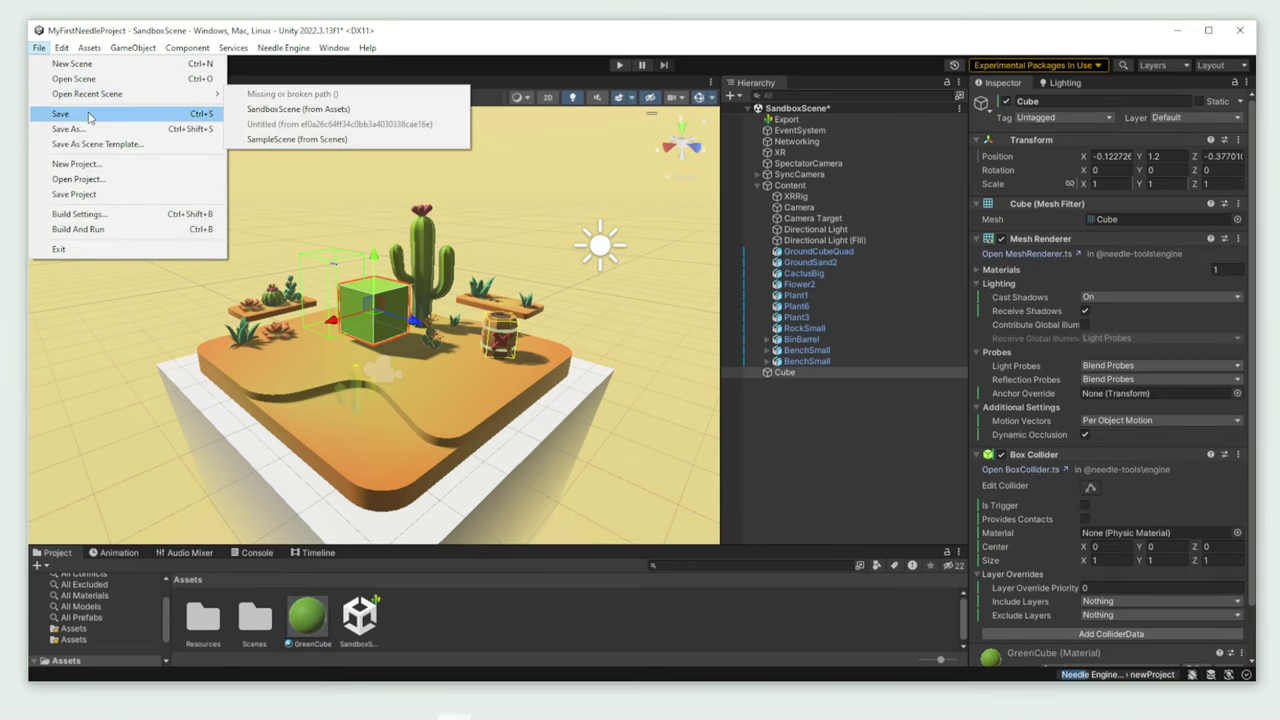
Save and export the scene, shift the green cube along Z, and orbit the web preview
left_click(62, 113)
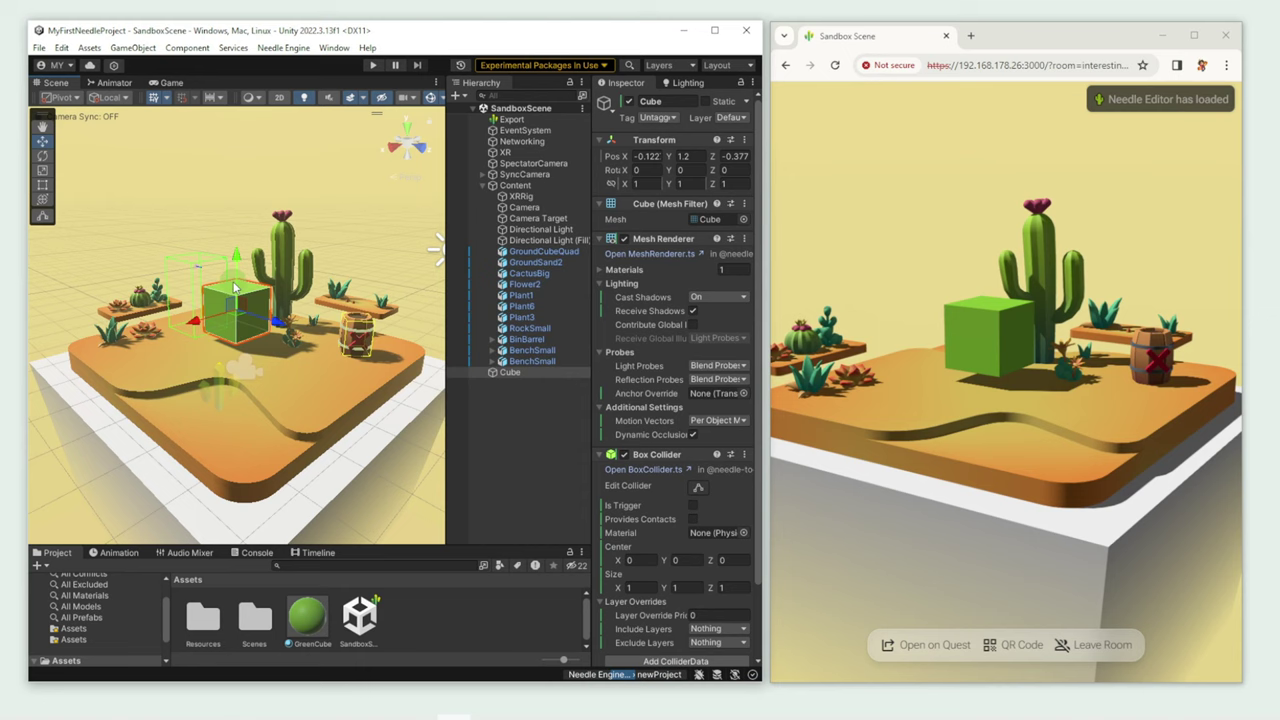
left_click_drag(275, 332, 242, 318)
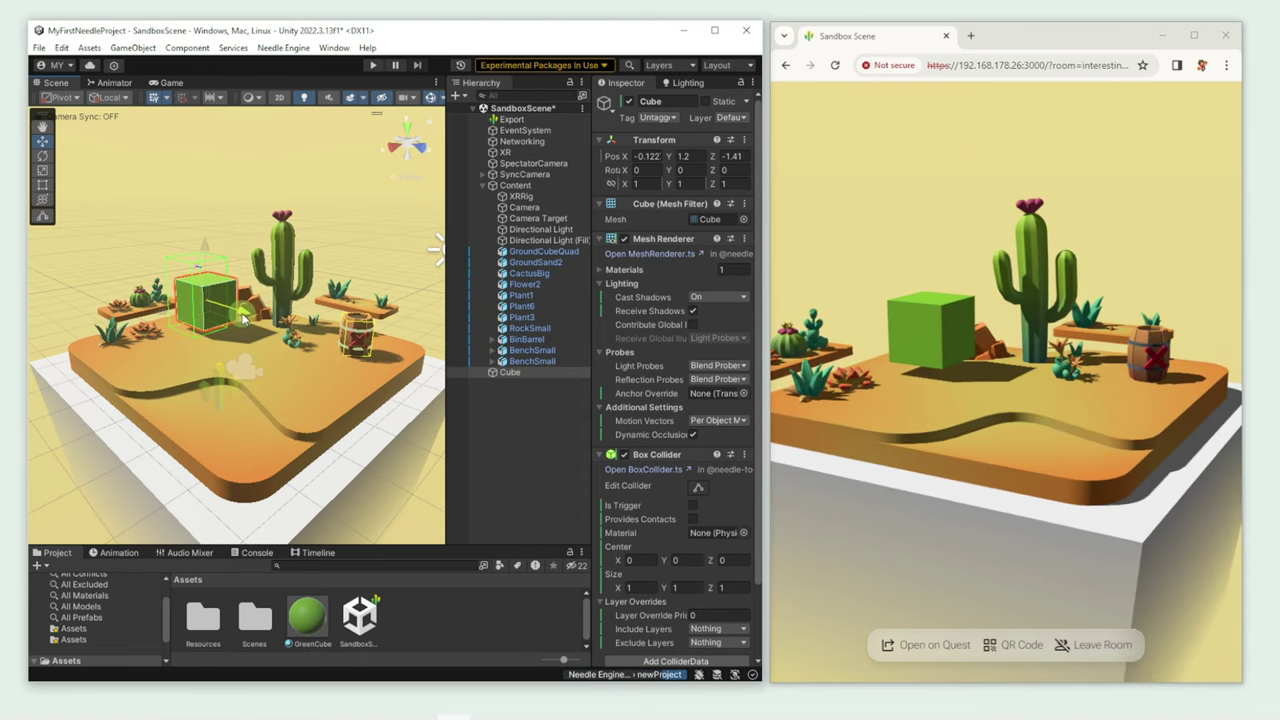
left_click_drag(894, 424, 1031, 325)
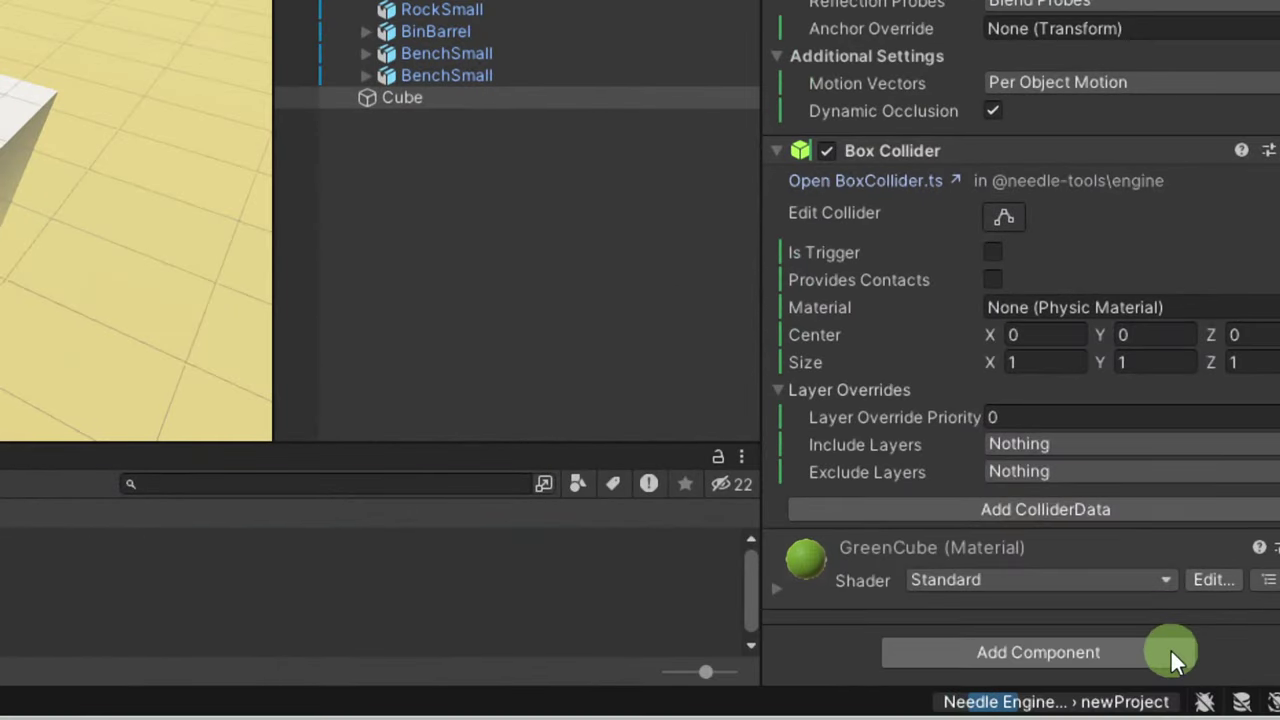
Give the Cube Drag Controls, Synced Transform and Deletable components
left_click(1173, 650)
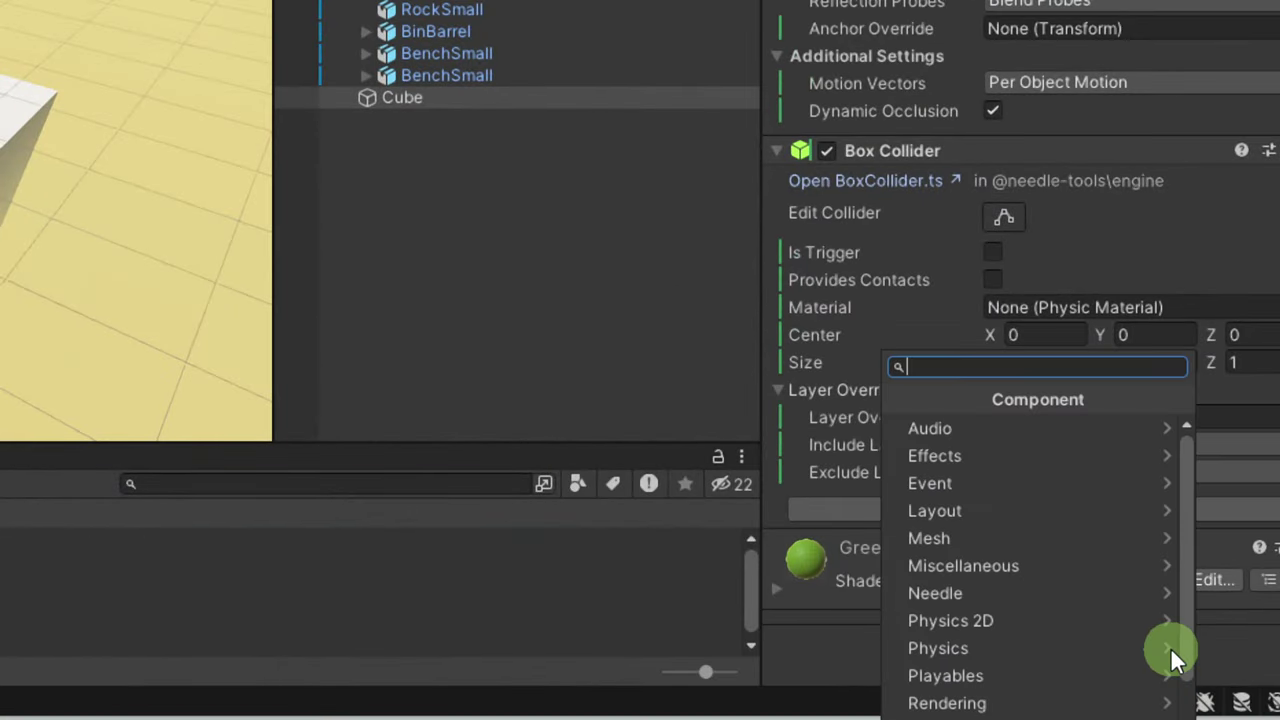
type("Dra")
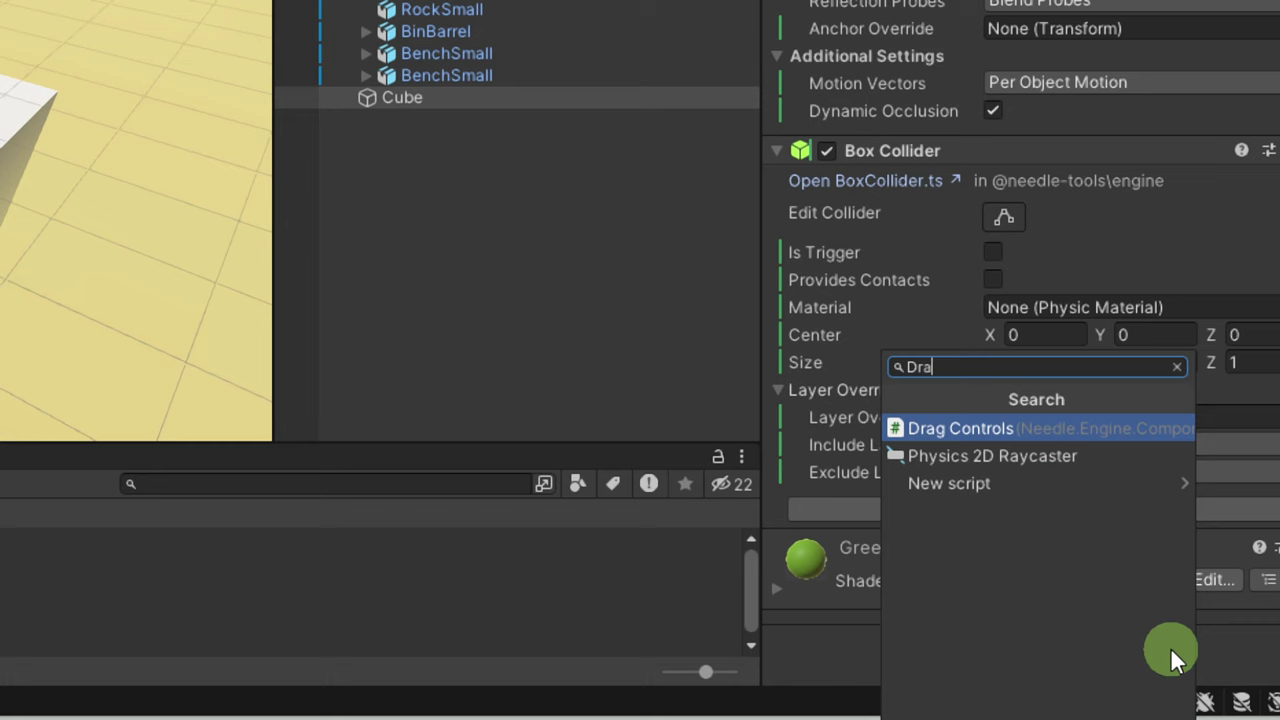
type("g")
left_click(982, 428)
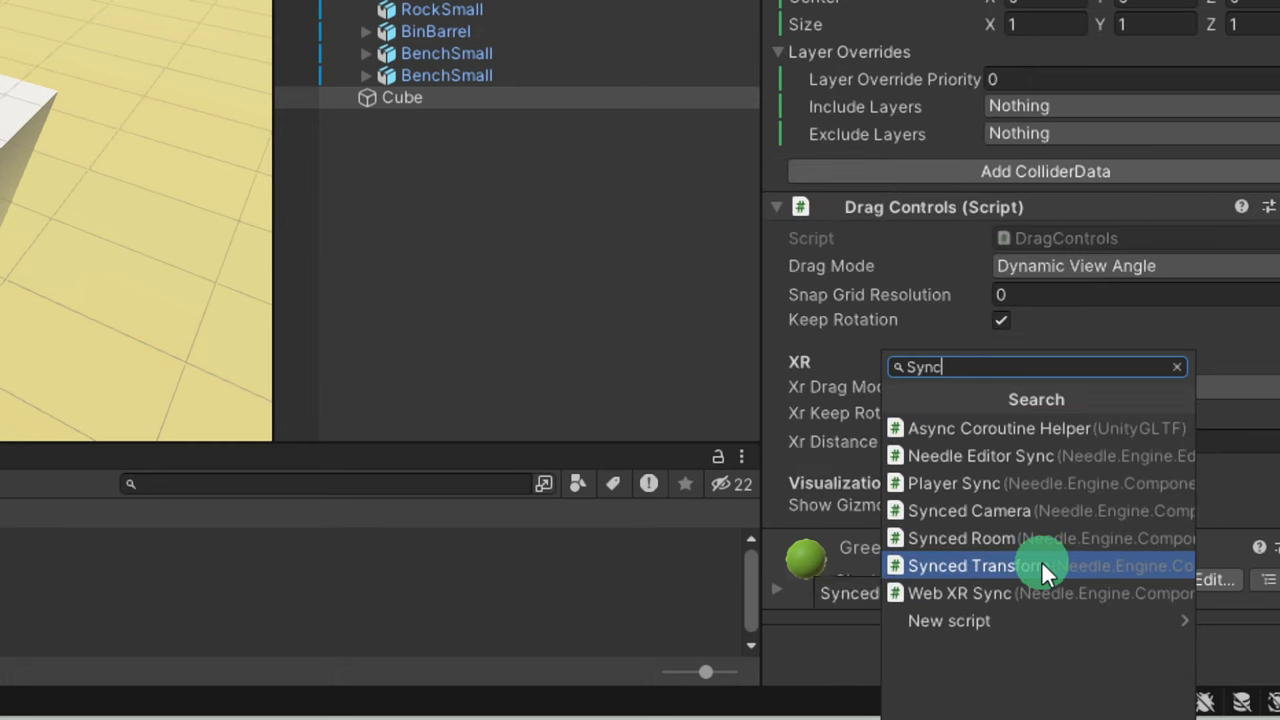
left_click(1043, 566)
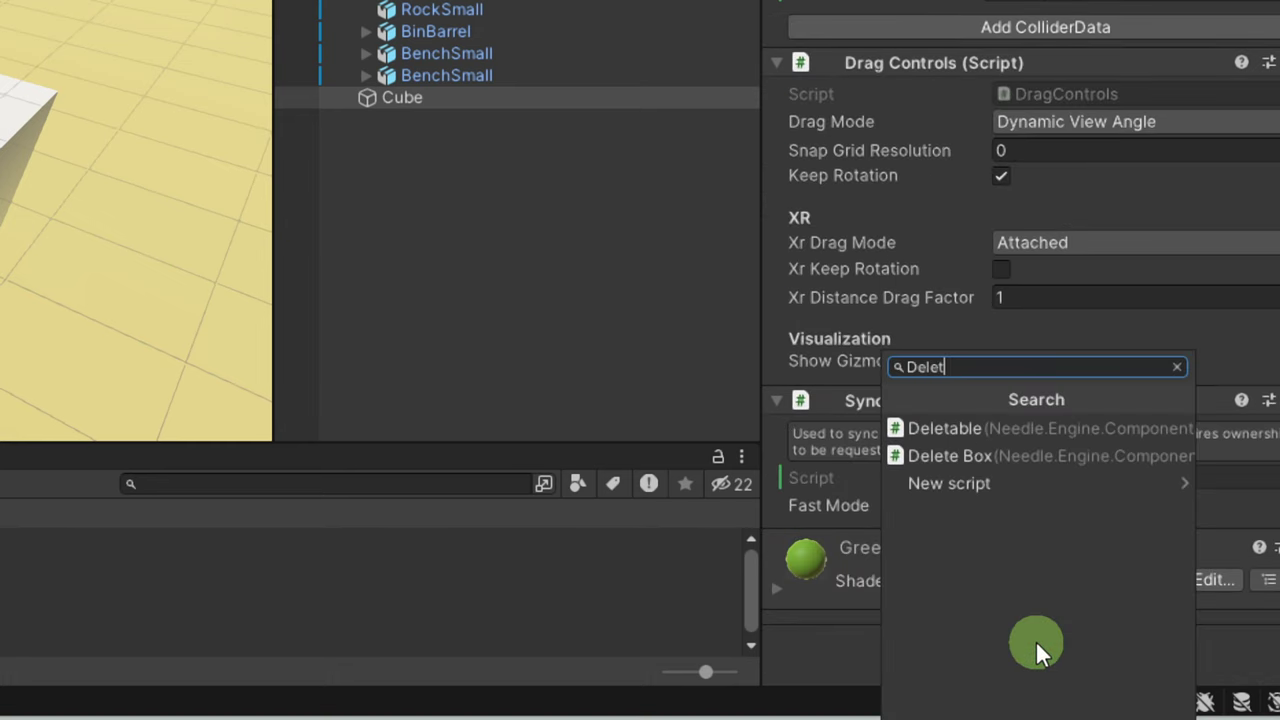
left_click(949, 426)
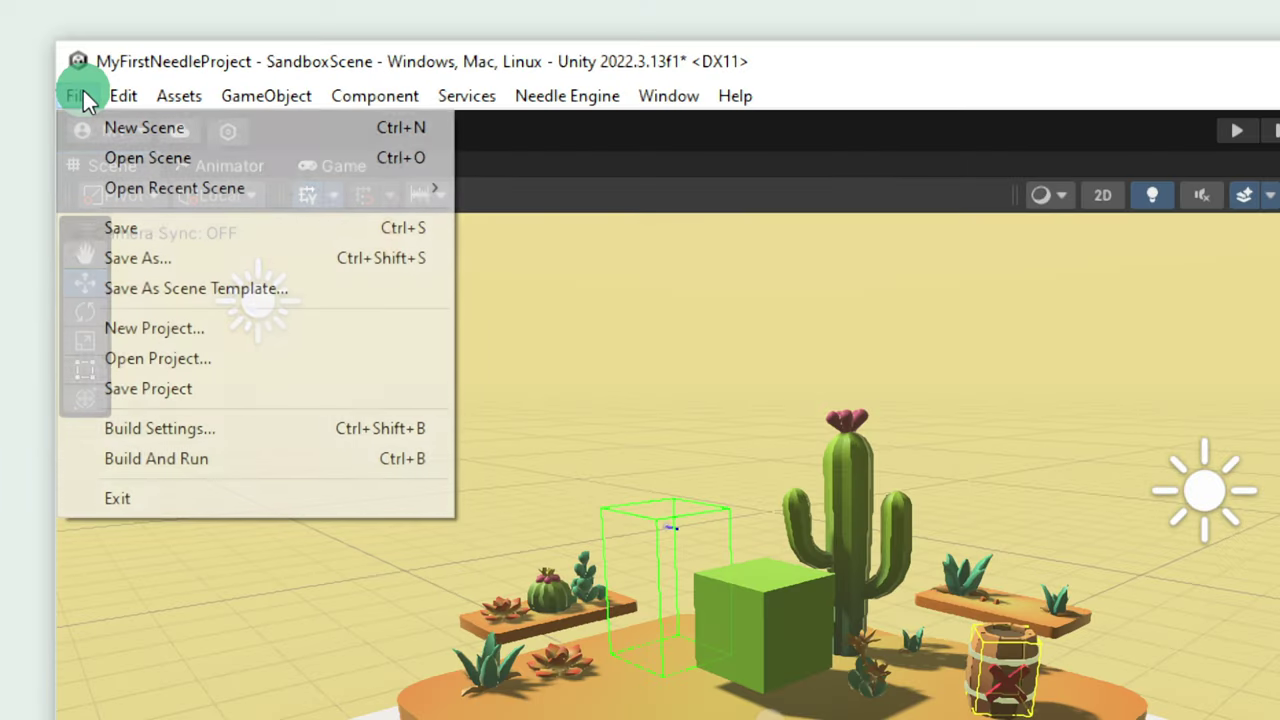
Save the scene and drag the green cube in front of the cactus in the live preview
left_click(78, 95)
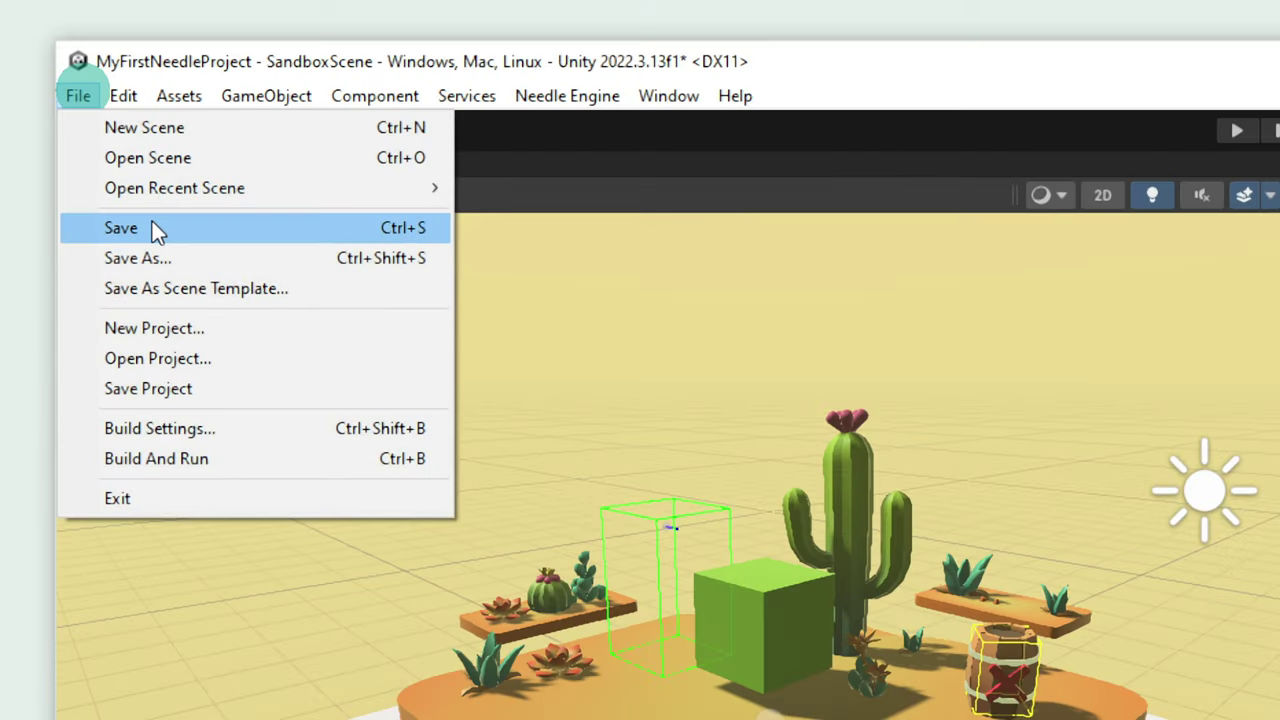
left_click(153, 228)
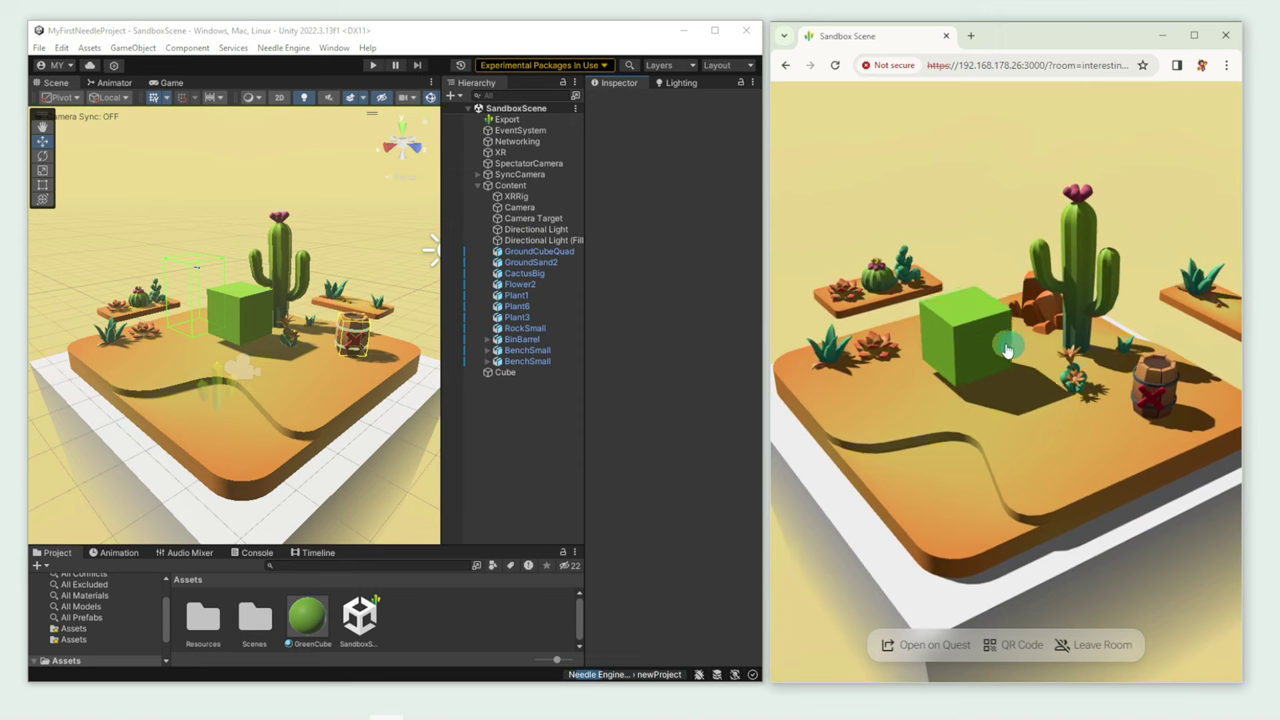
mouse_move(1002, 428)
left_mouse_down()
mouse_move(1028, 437)
mouse_move(1110, 422)
left_mouse_up()
left_click_drag(960, 360, 1063, 423)
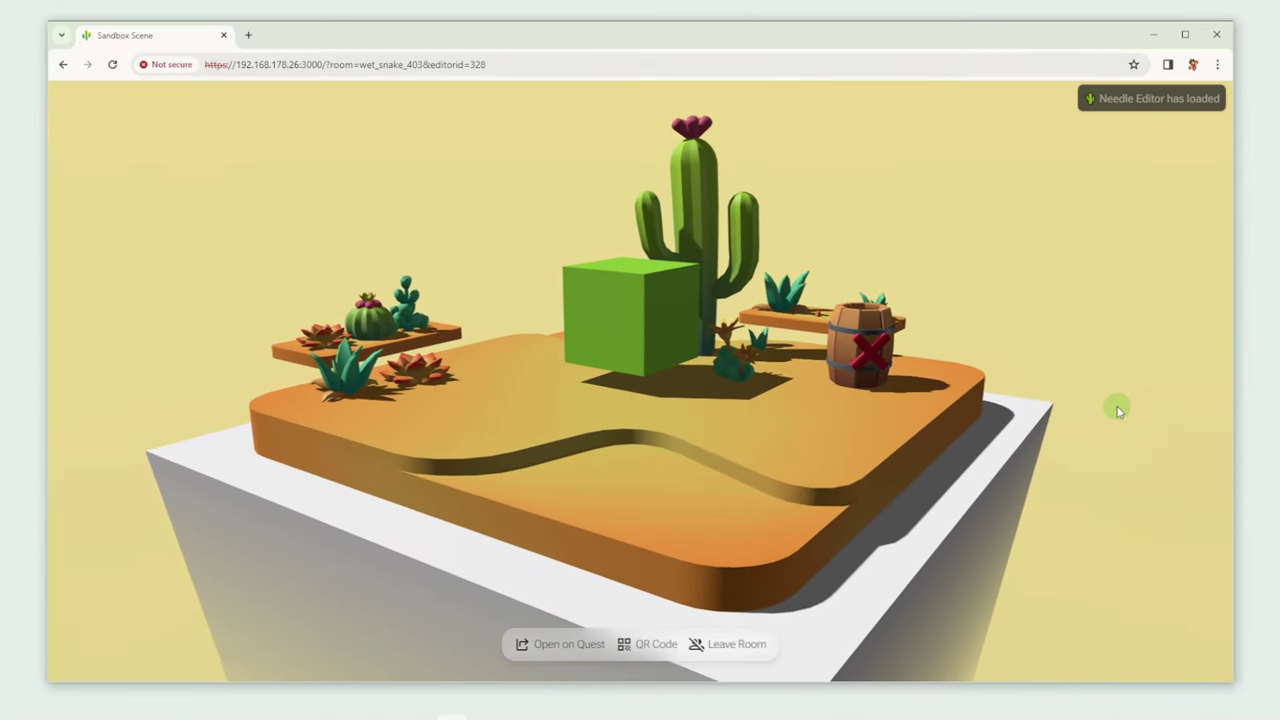
left_click_drag(1118, 410, 1234, 403)
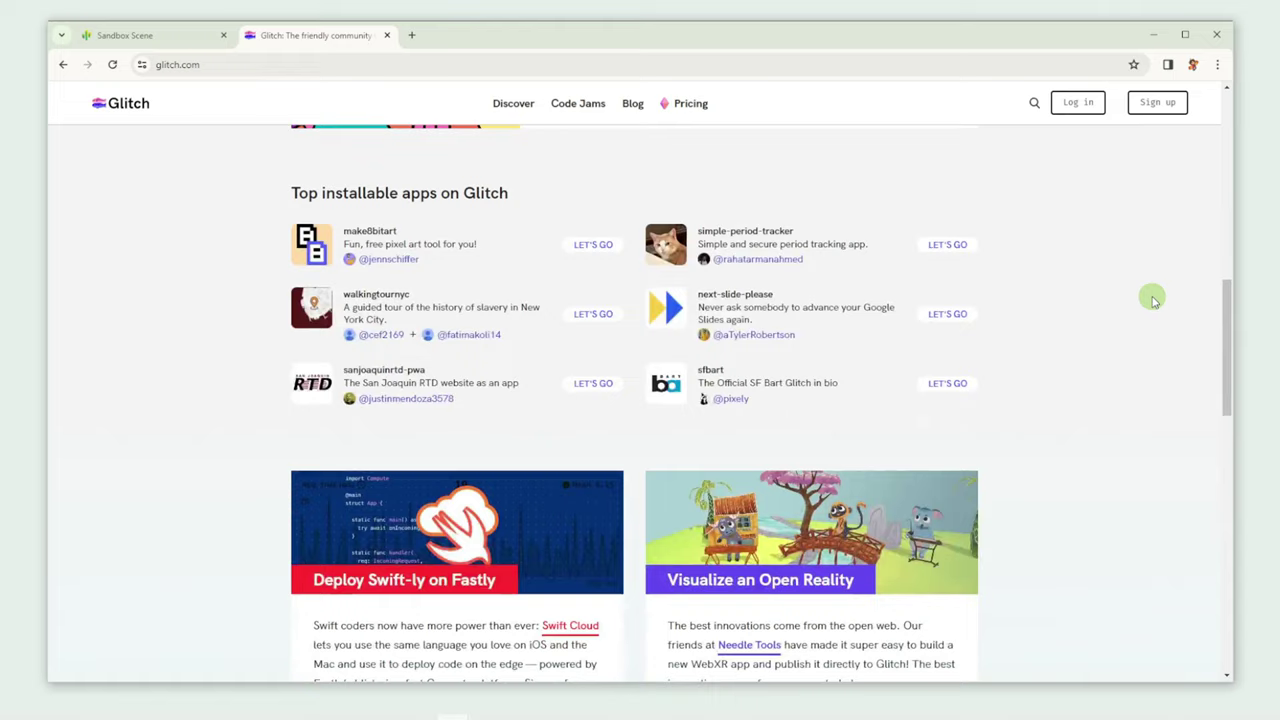
Scroll down through the glitch.com homepage
scroll(1151, 296, "down", 3)
scroll(1151, 303, "down", 4)
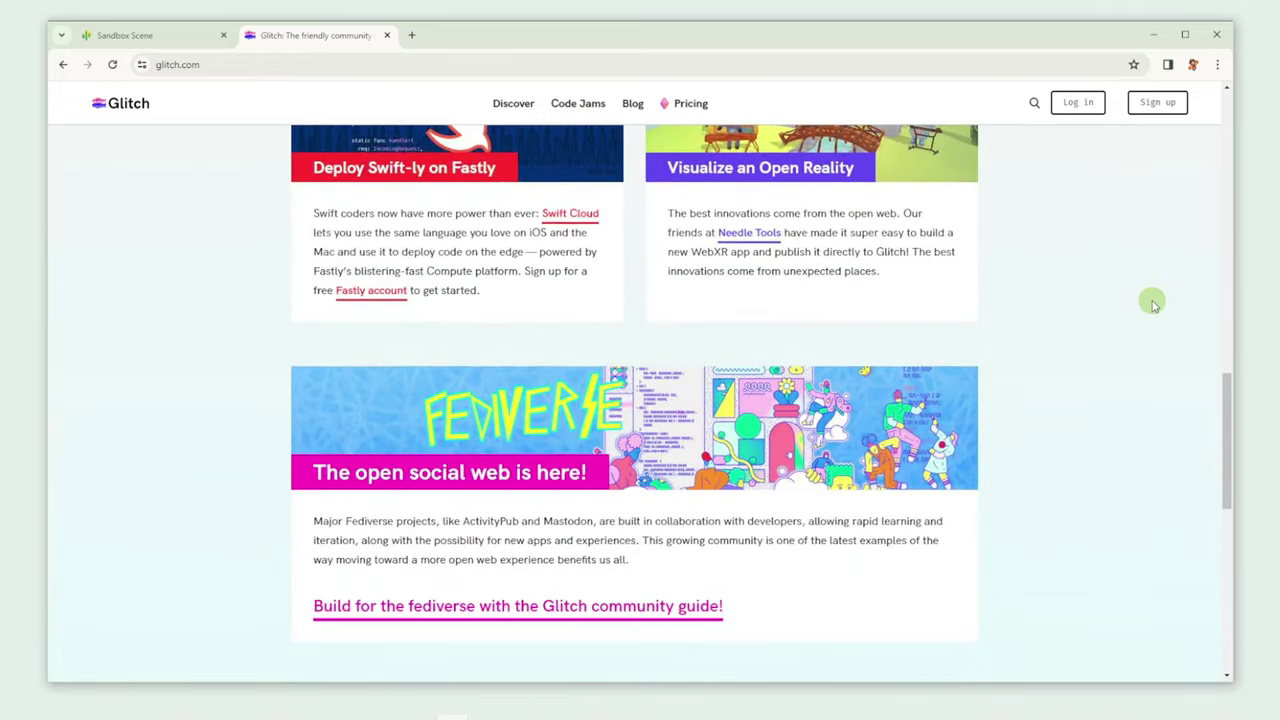
scroll(1151, 303, "down", 3)
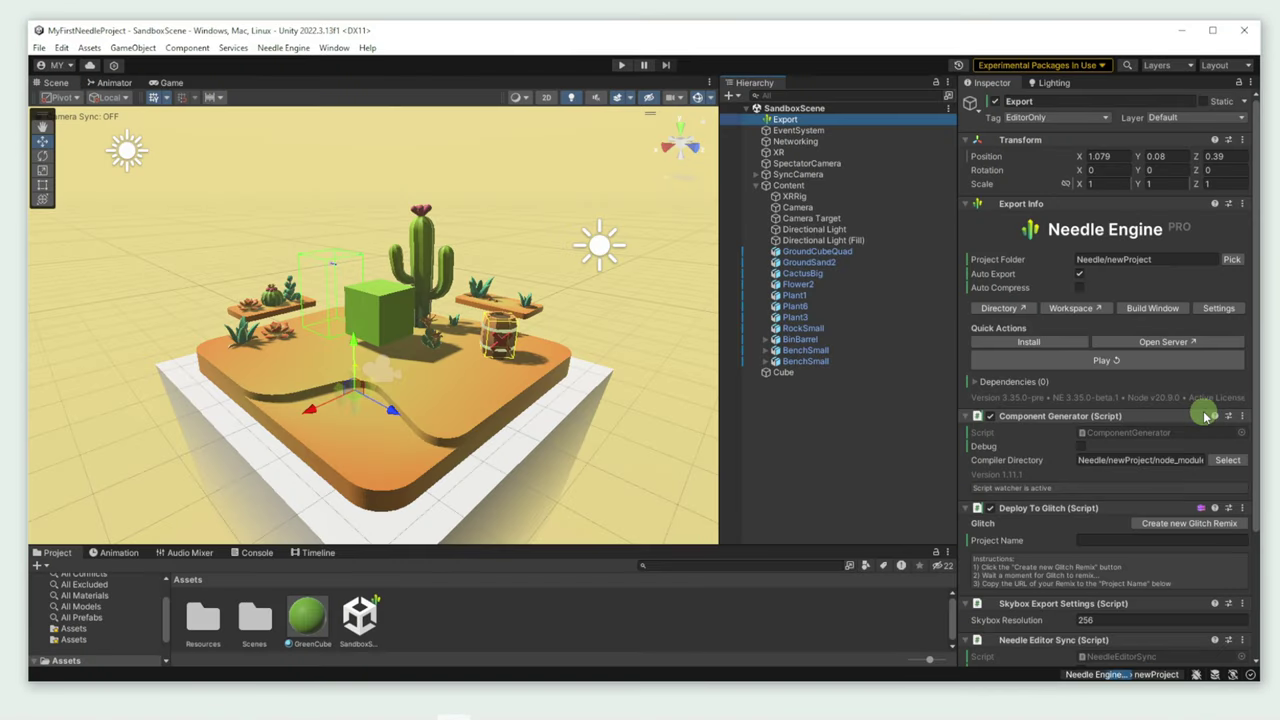
Create a new Glitch remix via Deploy To Glitch and copy the remix project's URL
scroll(1205, 416, "down", 3)
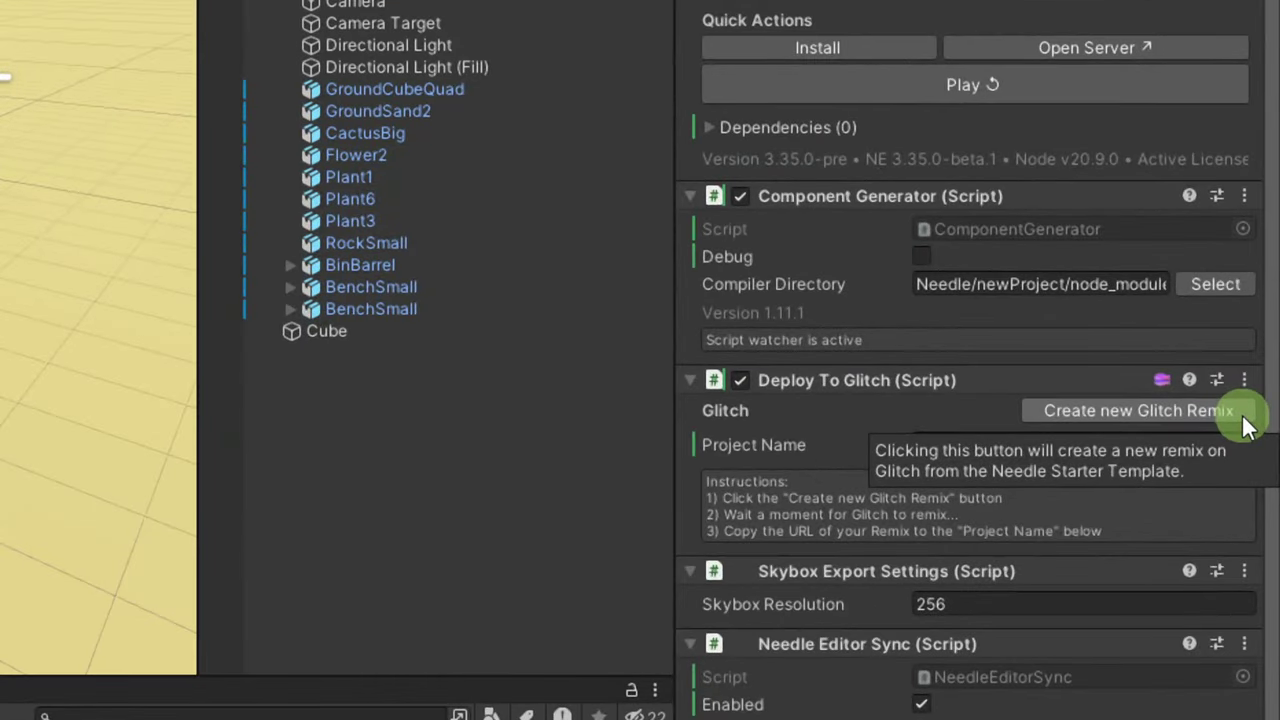
left_click(1244, 416)
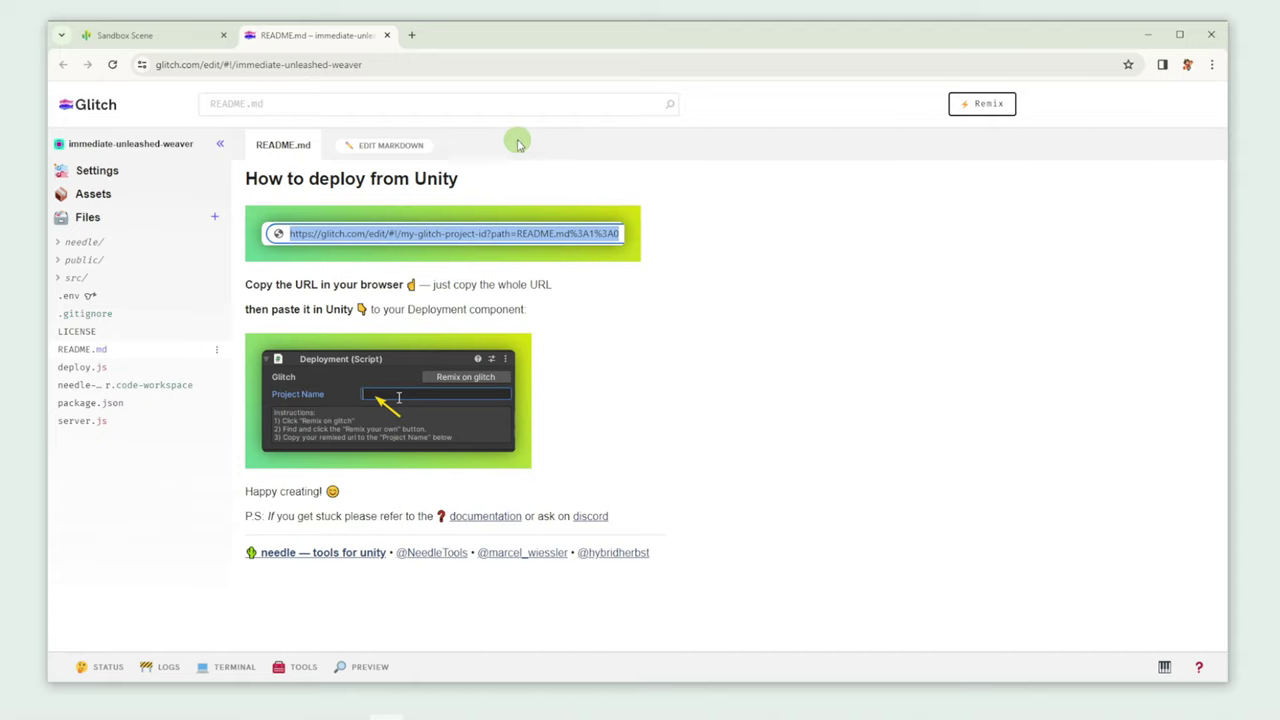
left_click(369, 66)
right_click(294, 68)
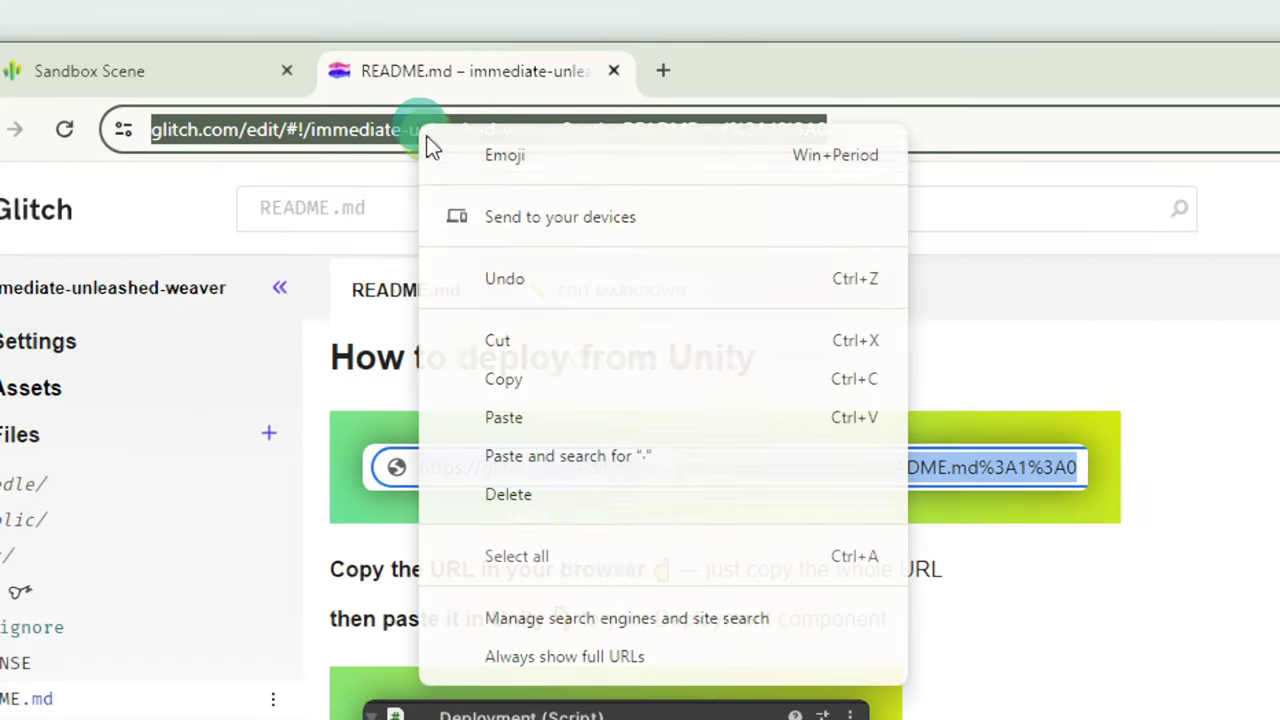
left_click(351, 186)
Paste the remix URL as the Glitch project name and run Build & Deploy: Prod
left_click(1127, 428)
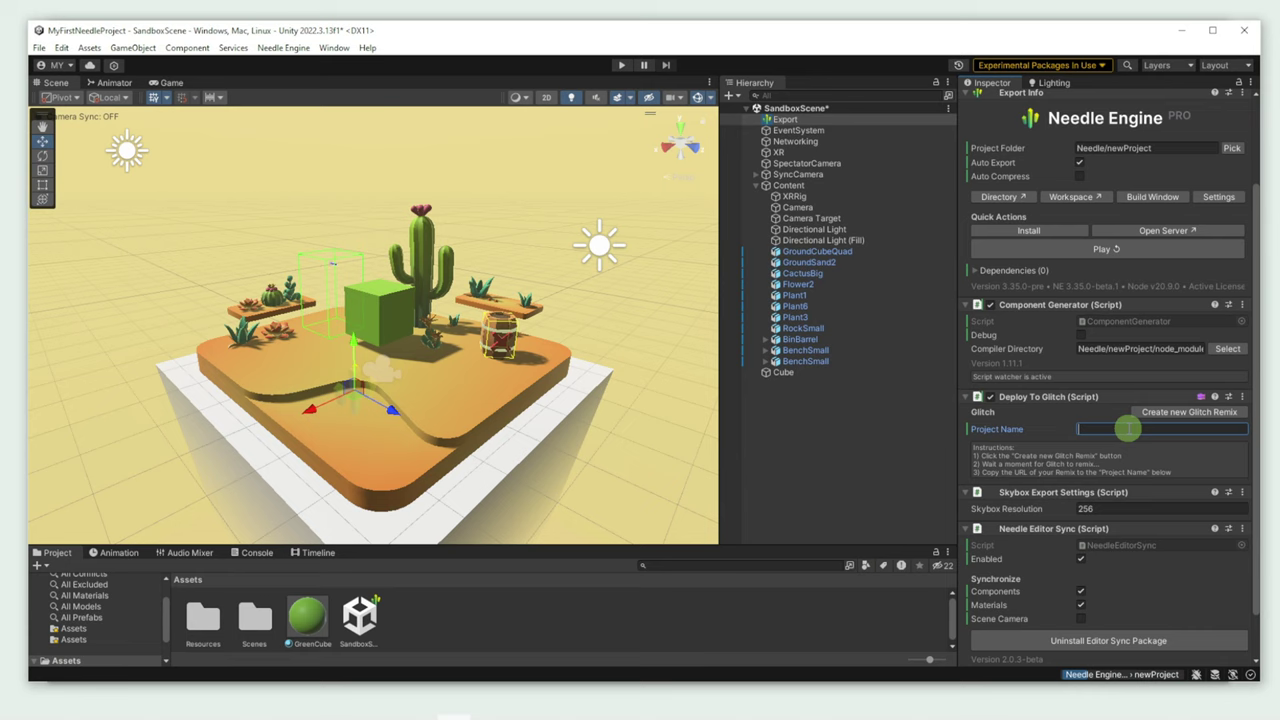
key("ctrl+v")
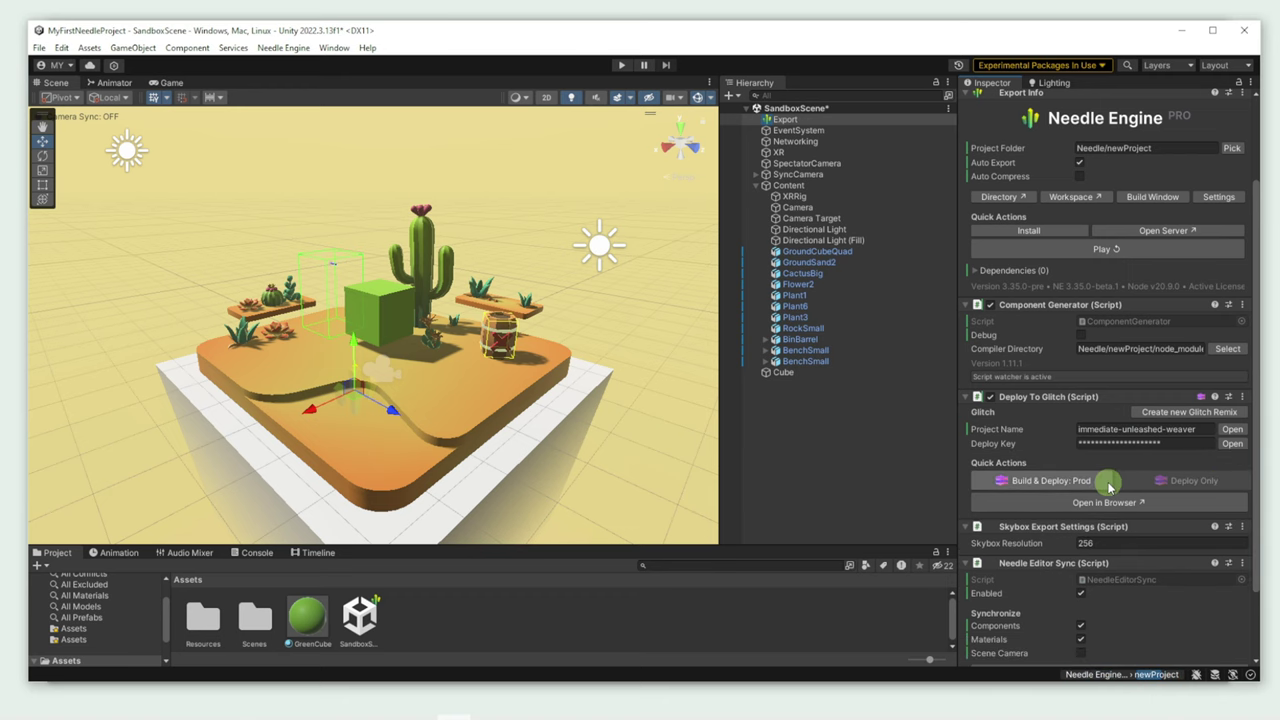
left_click(1108, 485)
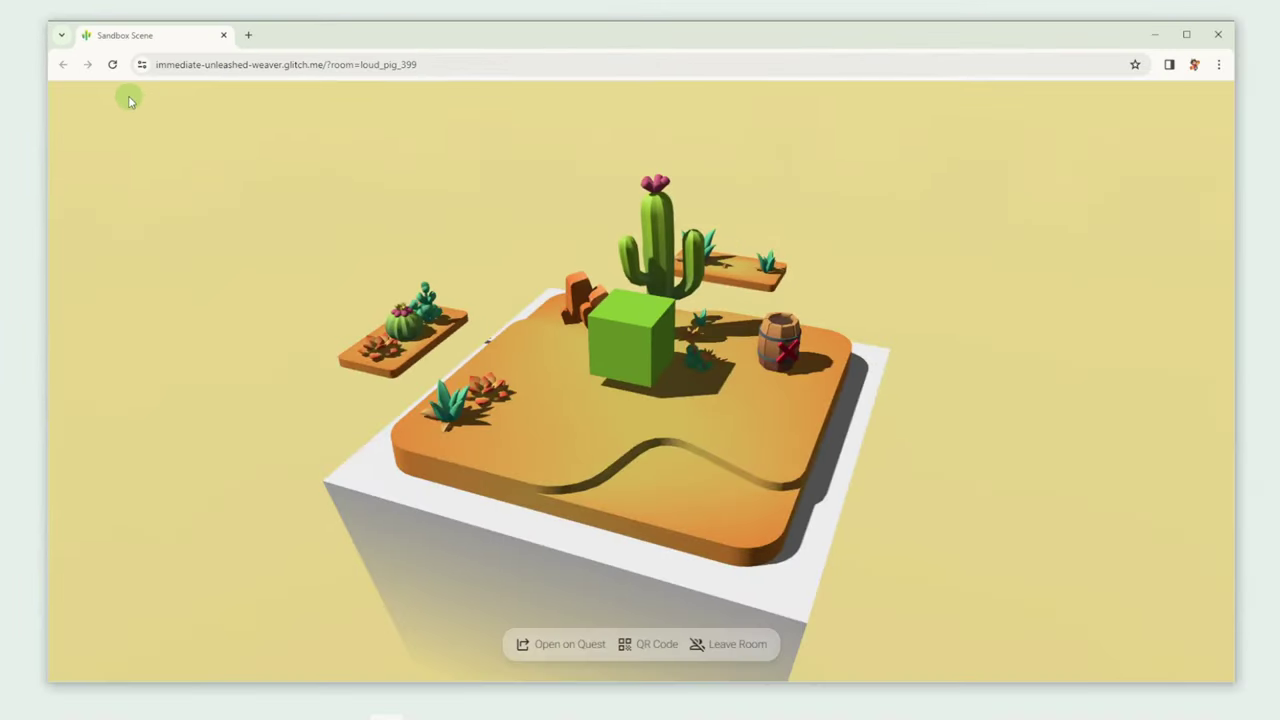
Orbit the deployed scene on immediate-unleashed-weaver.glitch.me in both directions
left_click_drag(1038, 384, 951, 403)
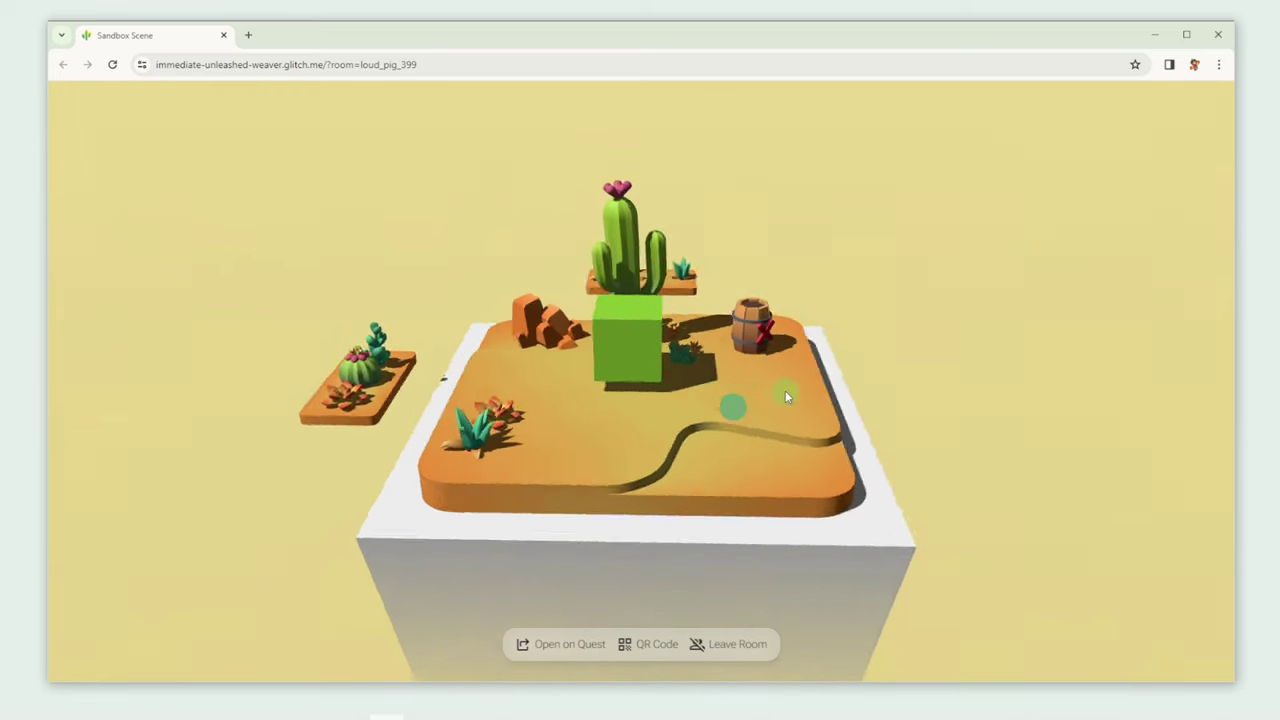
left_click_drag(786, 394, 677, 394)
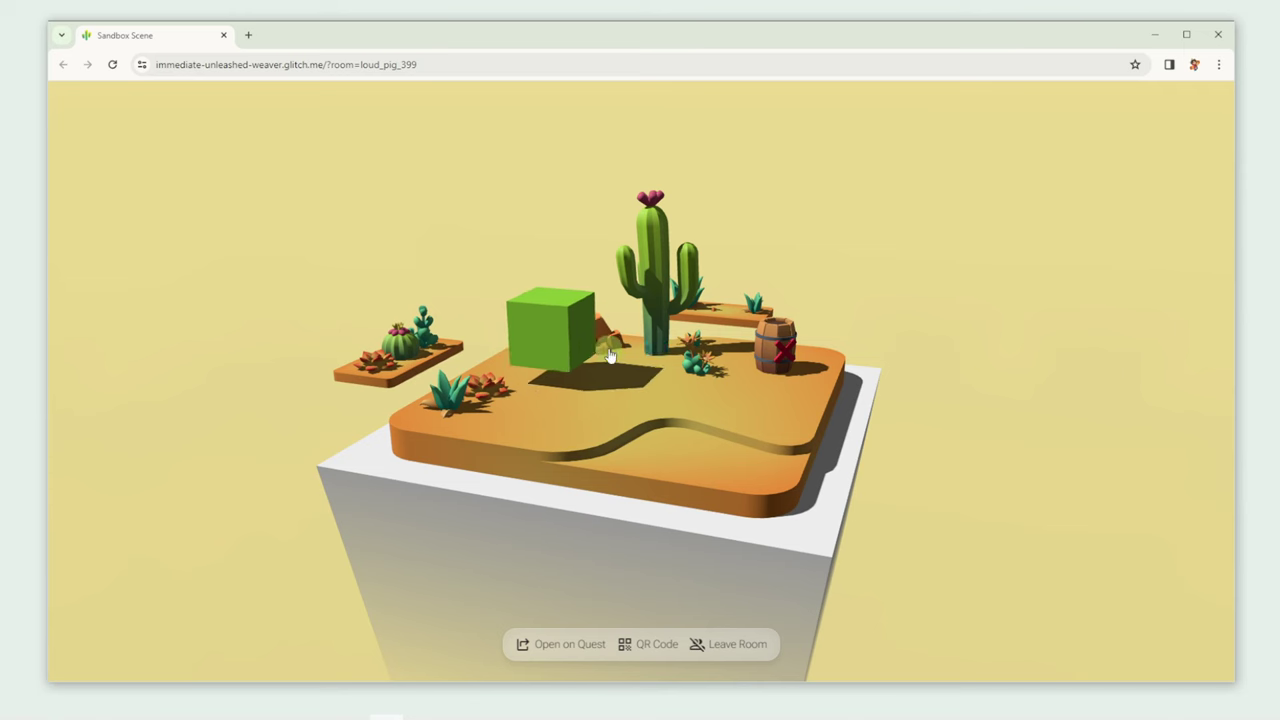
Drag the green cube right of the cactus, then read through Needle's Getting Started guide
mouse_move(551, 325)
left_mouse_down()
mouse_move(780, 365)
mouse_move(546, 337)
left_mouse_up()
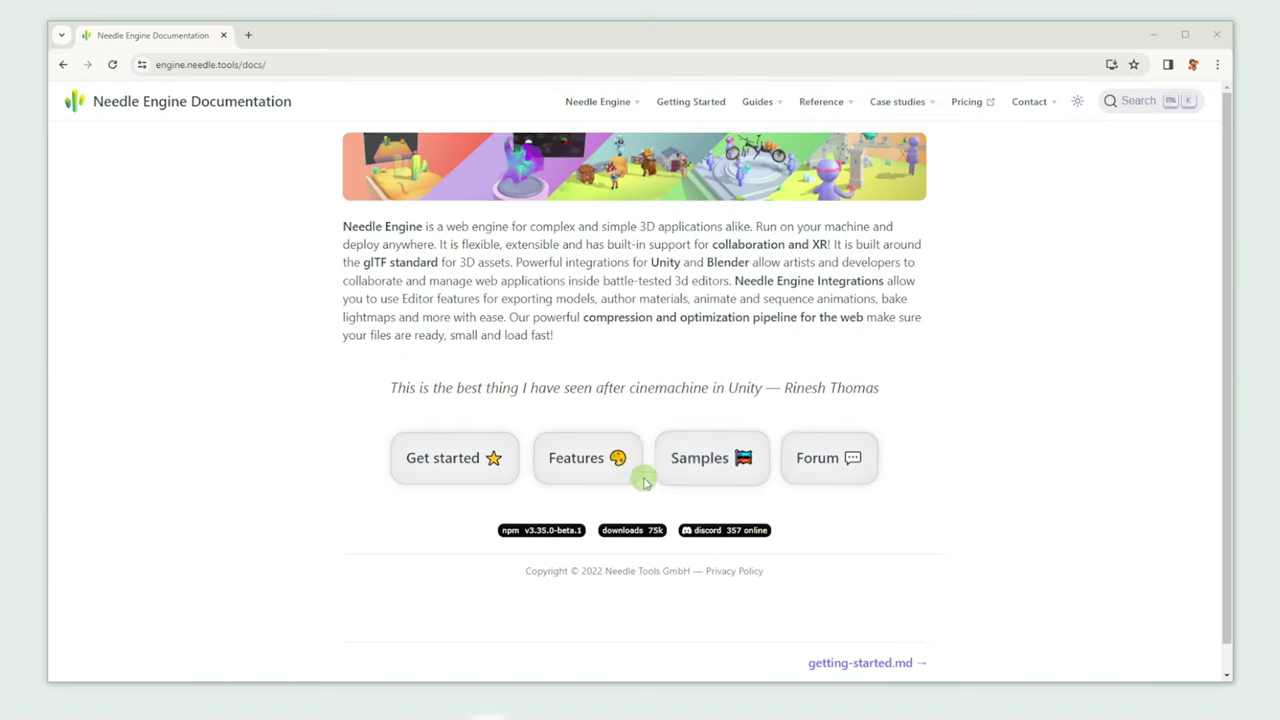
left_click(500, 466)
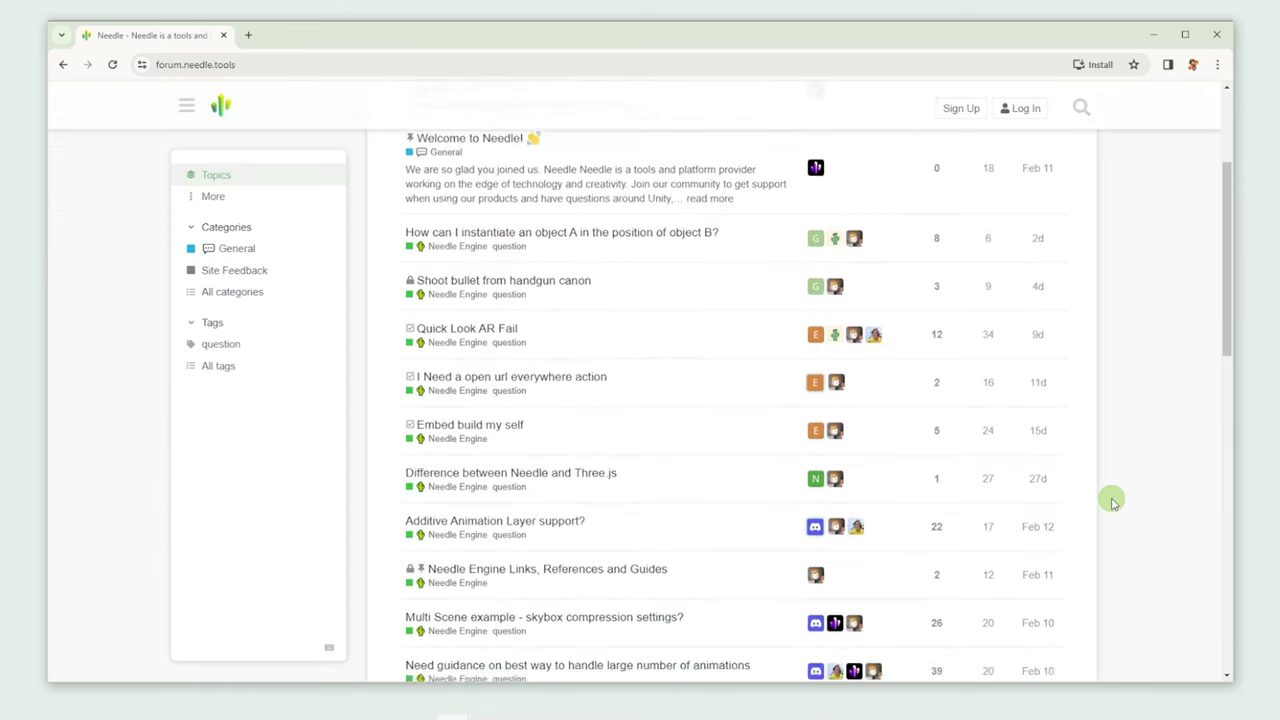
scroll(1111, 498, "down", 3)
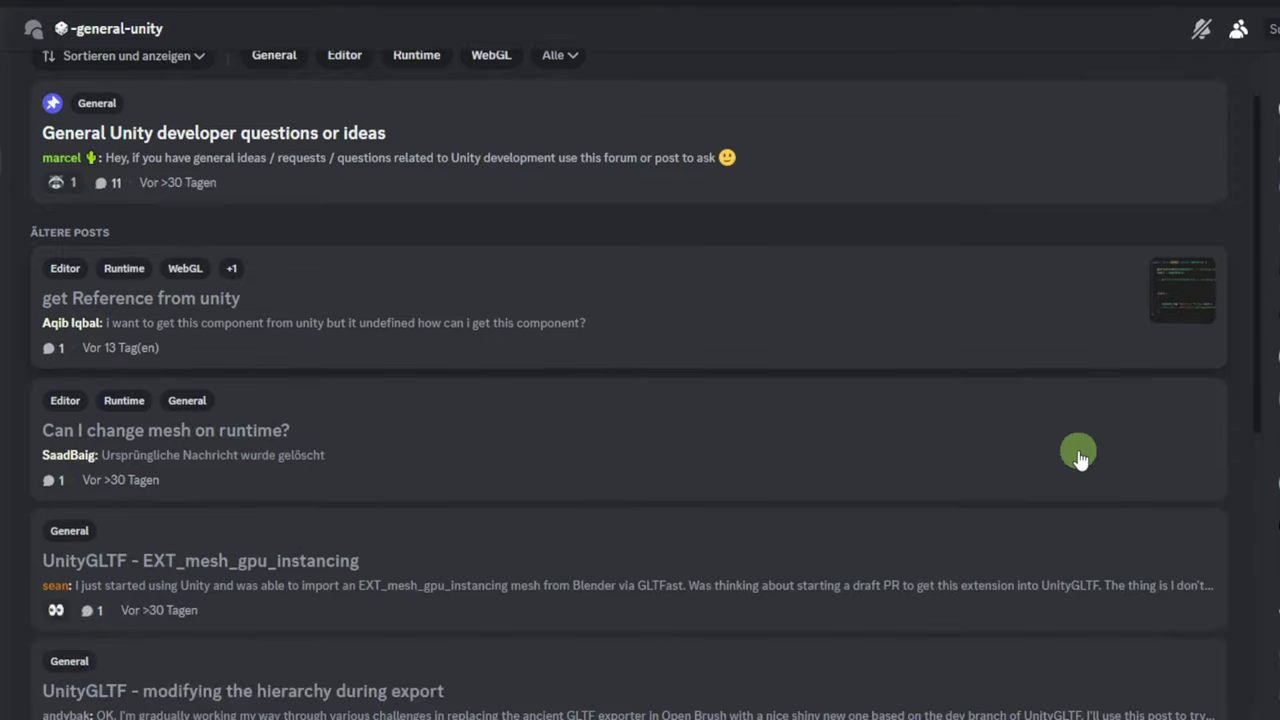
scroll(1078, 455, "down", 3)
scroll(1079, 458, "down", 10)
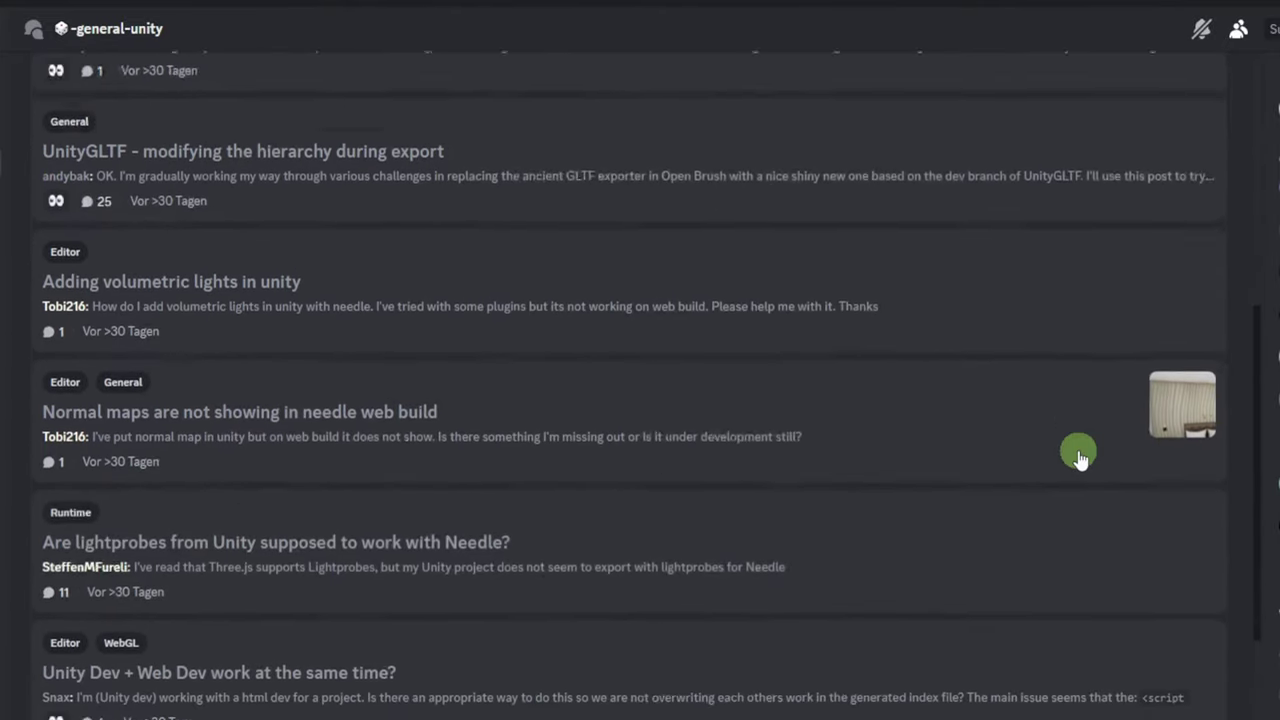